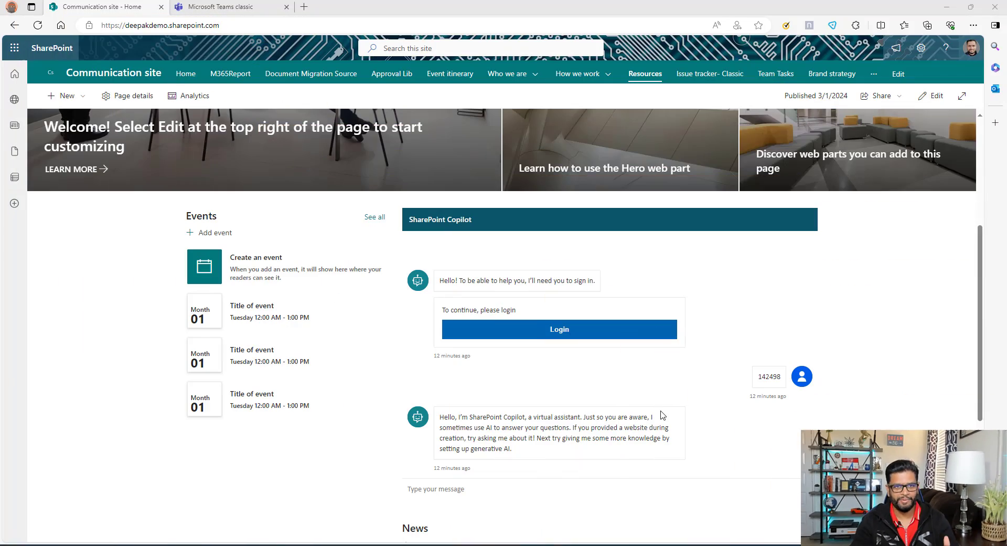
# Ask the SharePoint Copilot chat "what is the maximum file size i can uplaod in sharepoint".
pyautogui.scroll(-1, 673, 347)
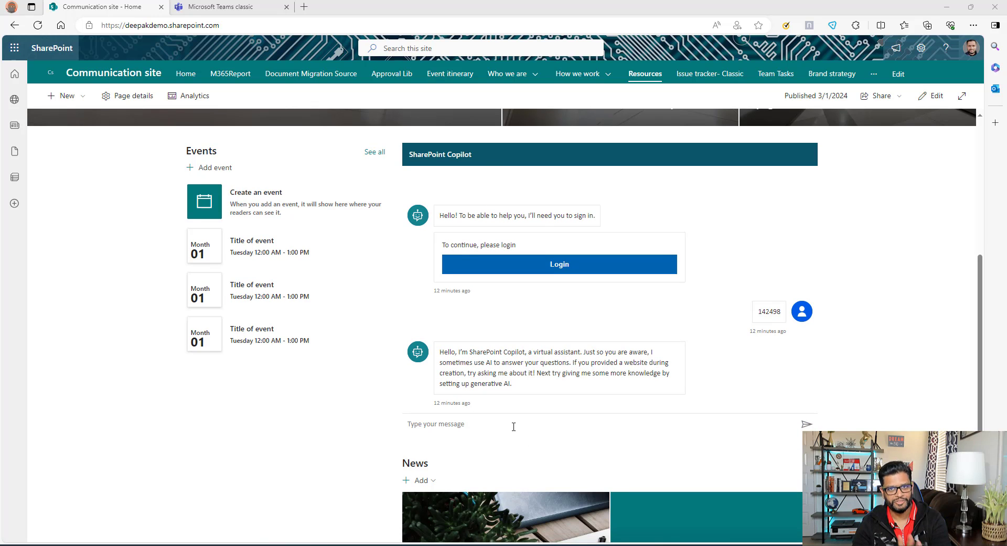
pyautogui.click(496, 433)
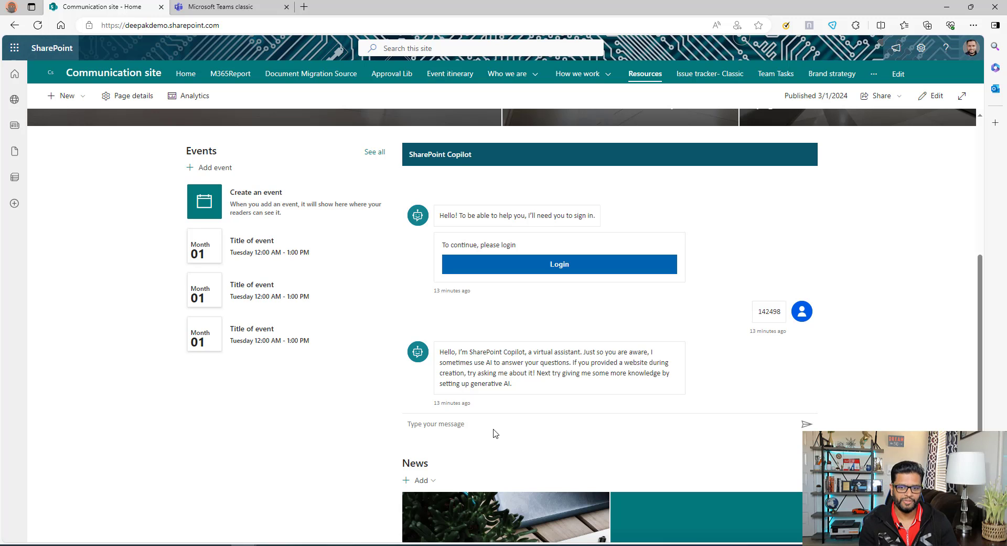
pyautogui.write('what is the maximum file size i can uplaod in sharepoint')
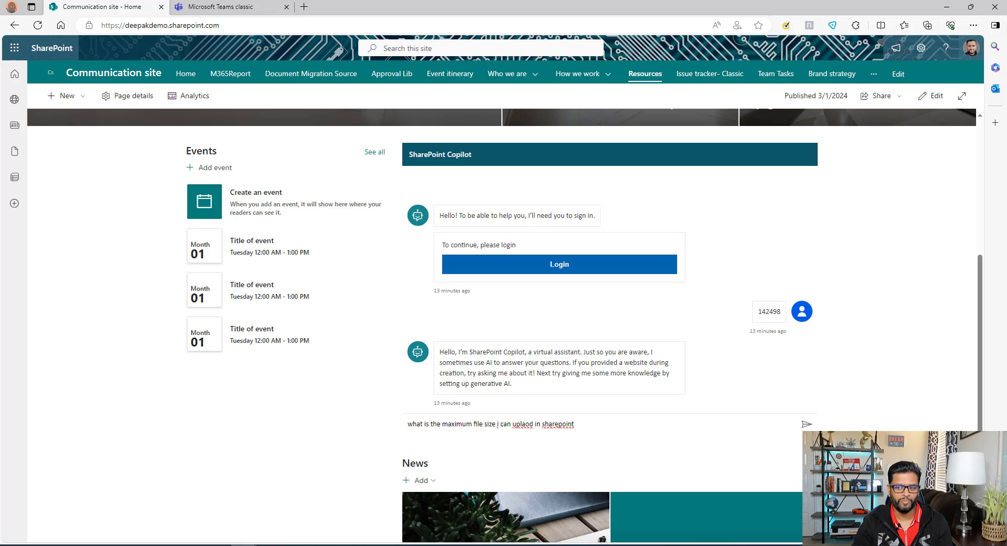
pyautogui.click(807, 423)
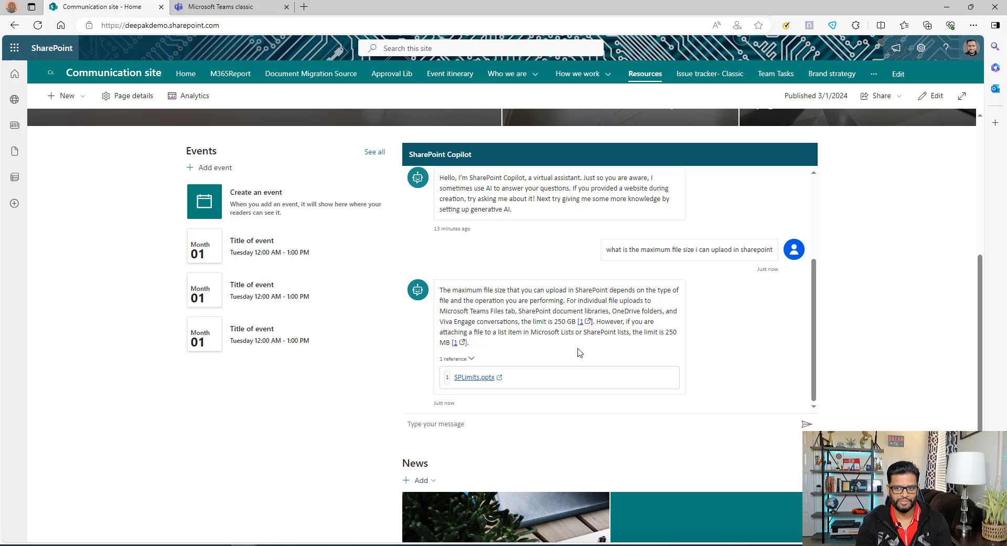
# Ask SharePoint Copilot for "key takeaways Managed Environments and Deployment via Powe Platform Pipelines" and read through the conversation.
pyautogui.write('key takeaways Managed Environments and Deployment via Powe Platform Pipelines')
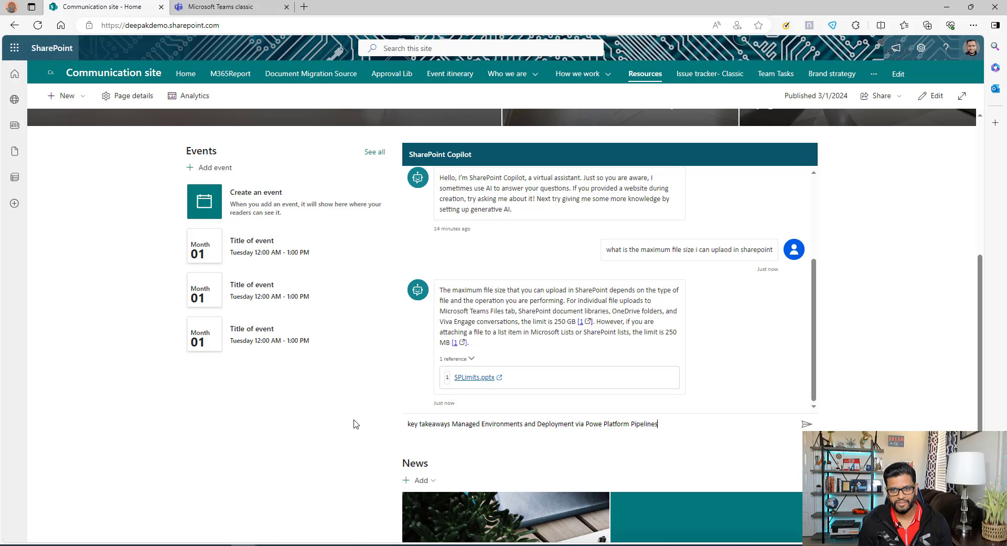
pyautogui.click(807, 424)
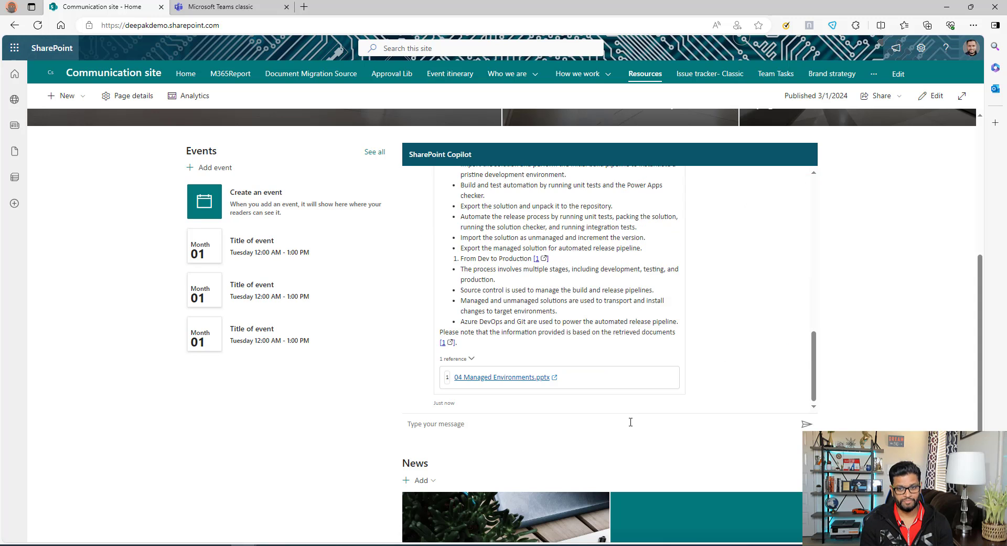
pyautogui.scroll(3, 547, 247)
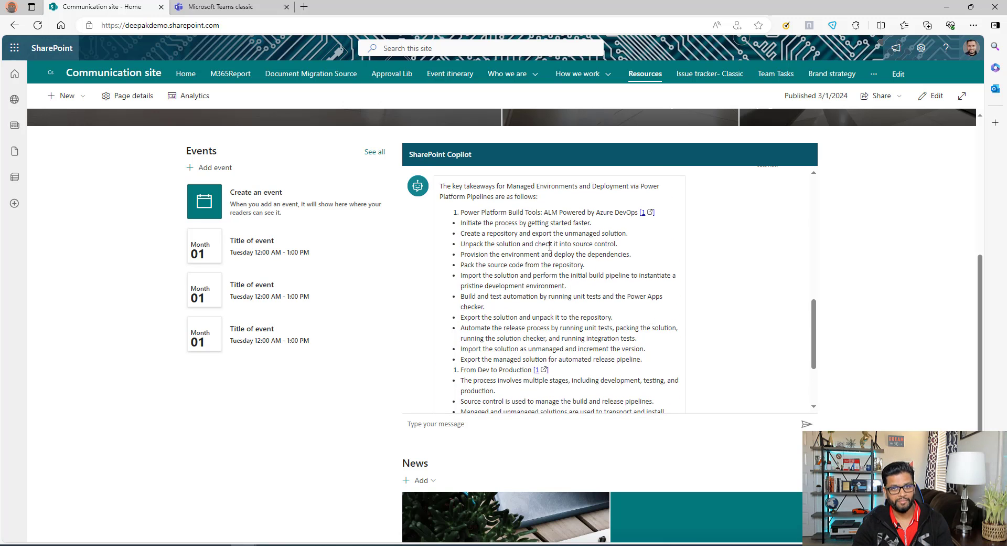
pyautogui.scroll(-2, 551, 254)
pyautogui.scroll(-3, 550, 253)
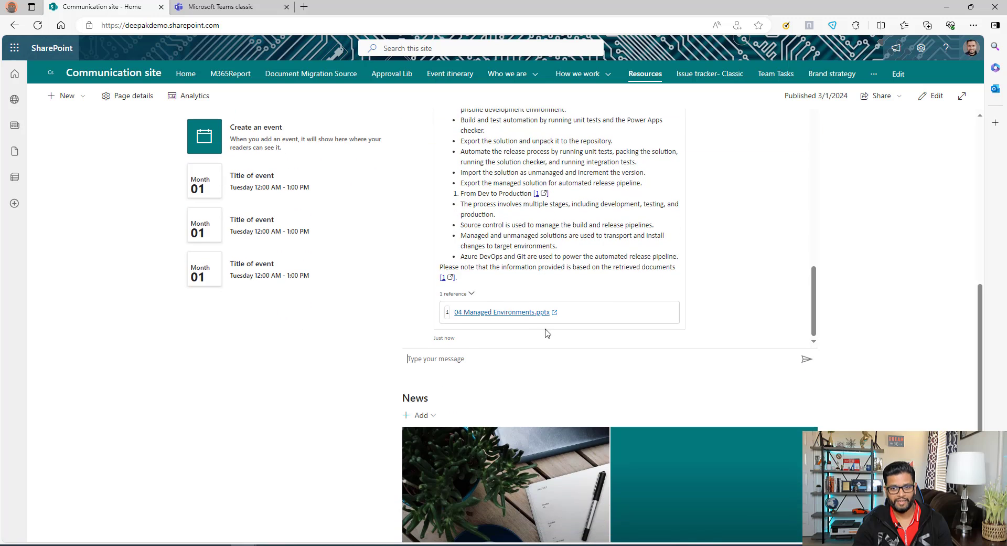
pyautogui.scroll(3, 615, 308)
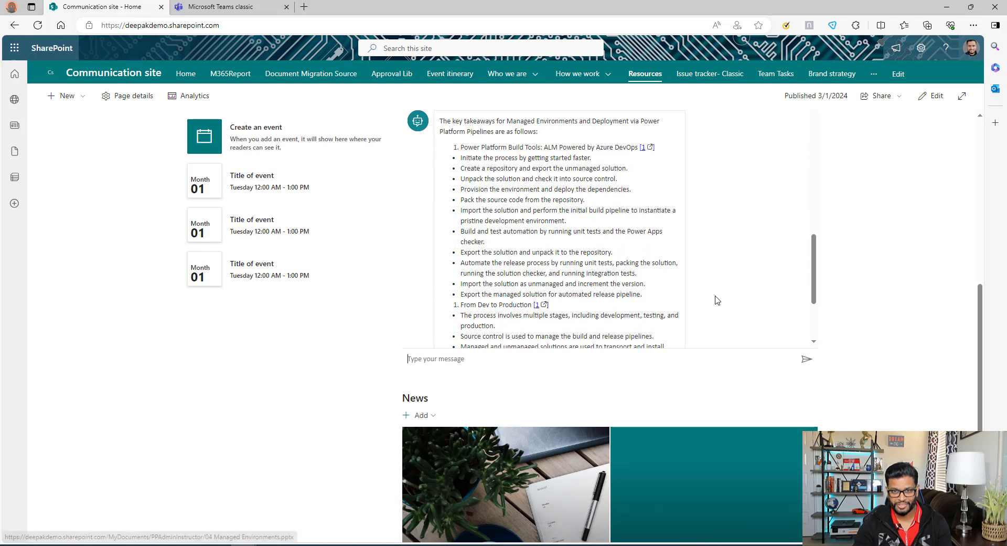
pyautogui.scroll(1, 717, 300)
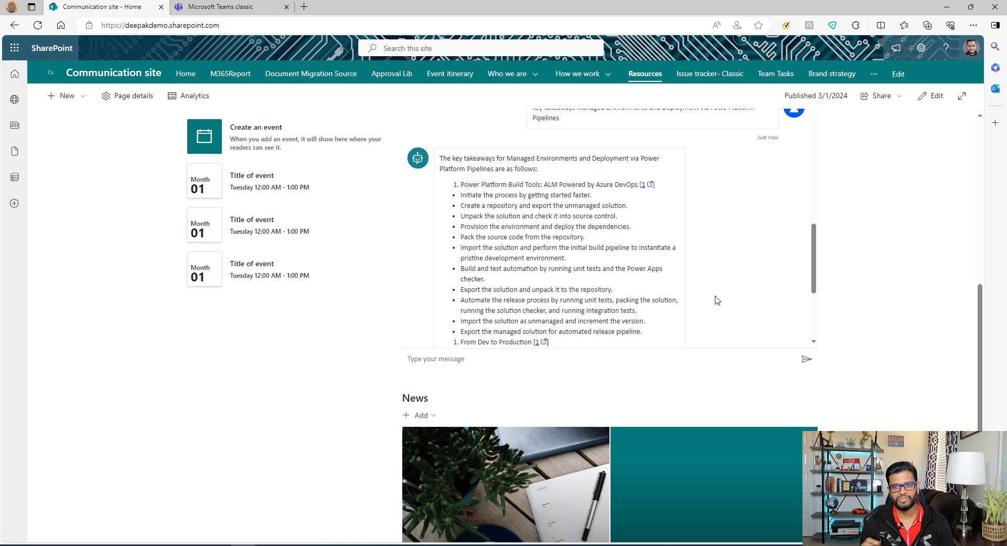
pyautogui.scroll(10, 717, 300)
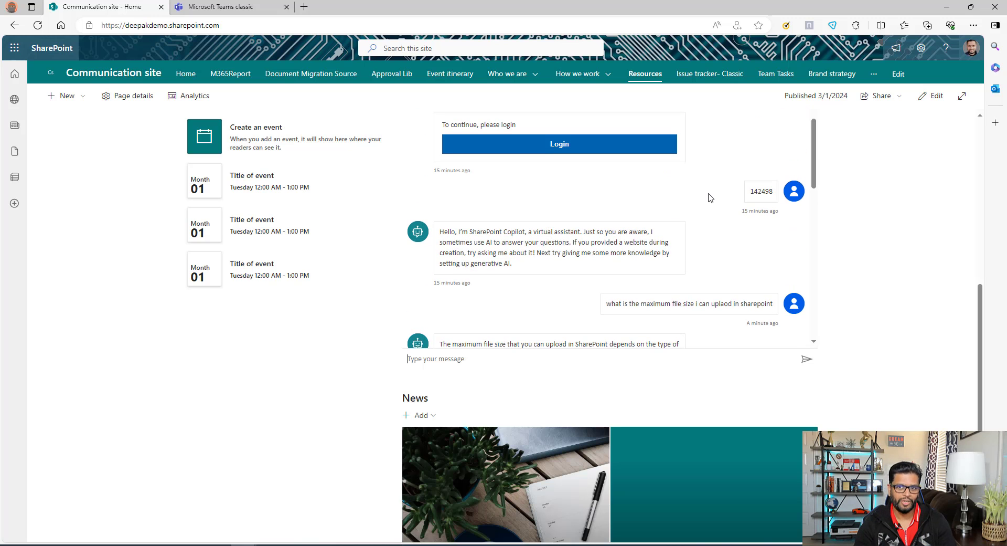
pyautogui.scroll(1, 562, 286)
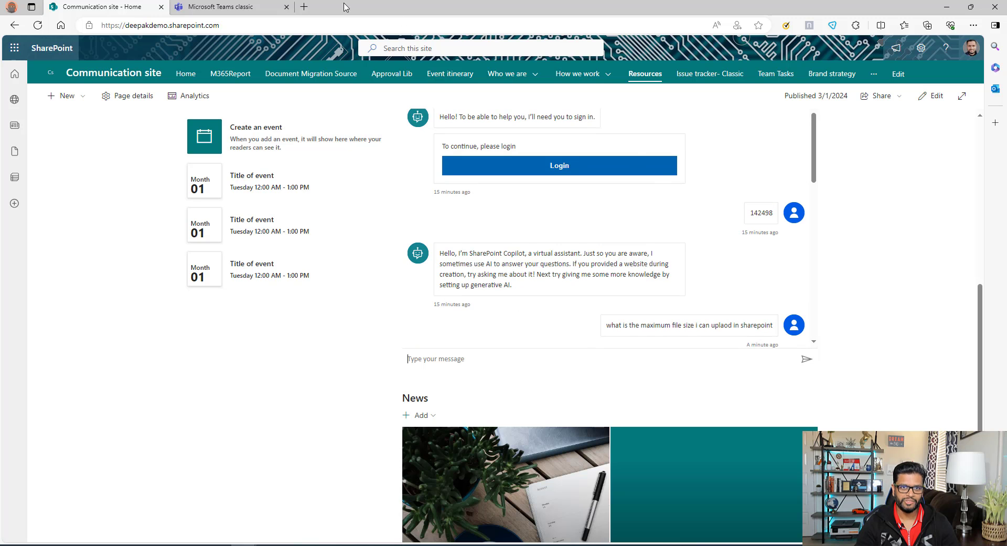
# Switch to Copilot Studio and start a new copilot named SPCopilot.
pyautogui.click(256, 7)
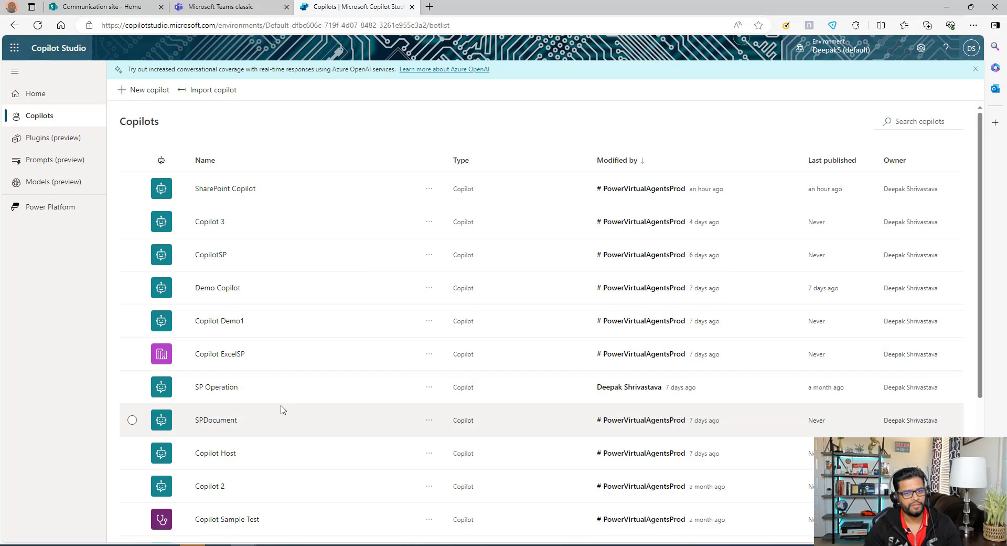
pyautogui.click(143, 94)
pyautogui.write('SPCOpilot')
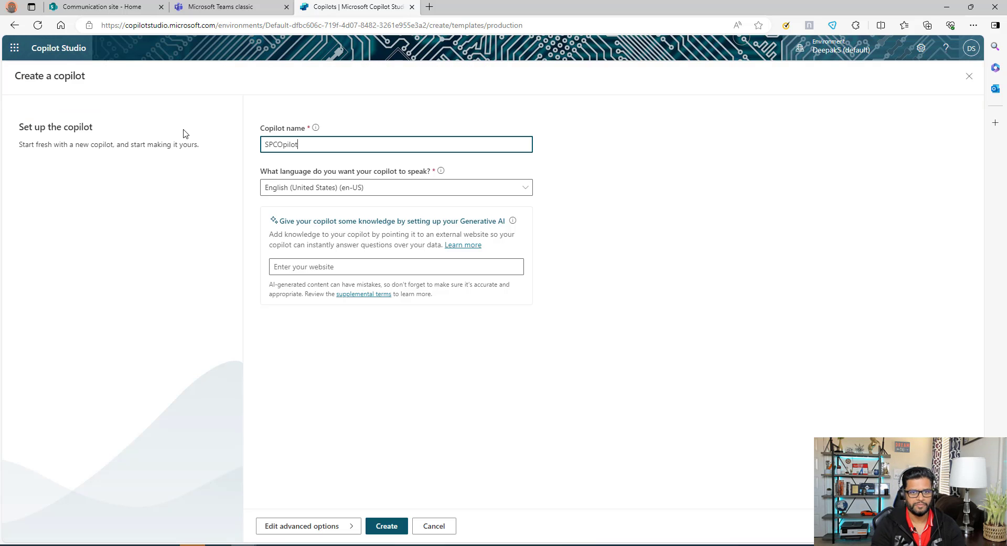
pyautogui.hotkey('ctrl', 'a')
pyautogui.press('Home')
pyautogui.press('Right')
pyautogui.press('Right')
pyautogui.press('Right')
pyautogui.press('Right')
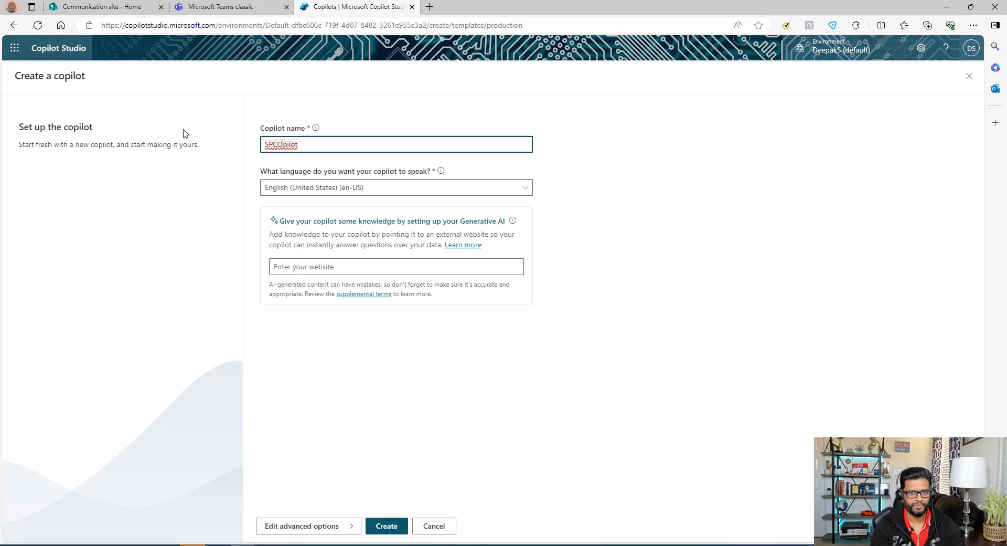
pyautogui.press('BackSpace')
pyautogui.write('o')
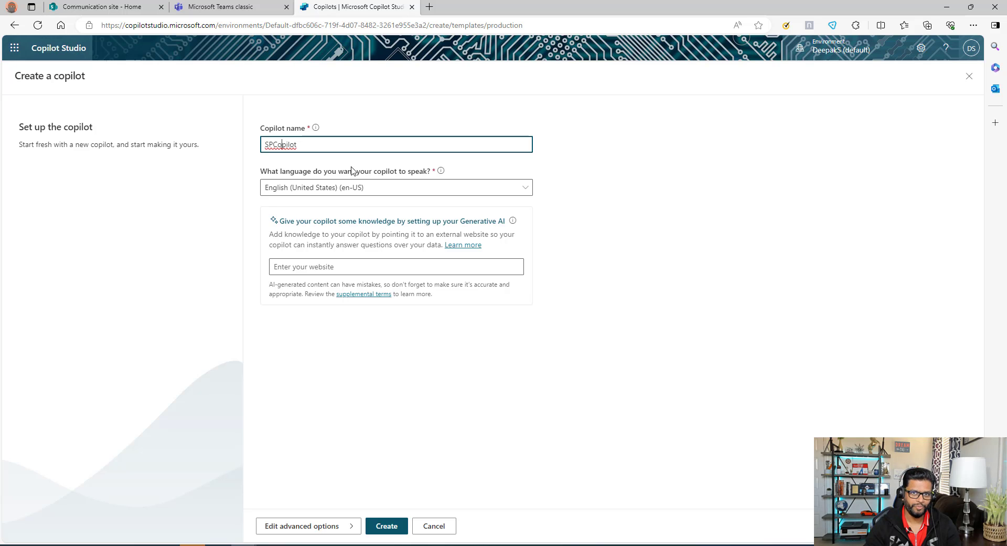
# Copy the MyDocuments library's address, without the Forms/AllItems.aspx part, from the SharePoint site and enter it as the new copilot's website.
pyautogui.click(112, 7)
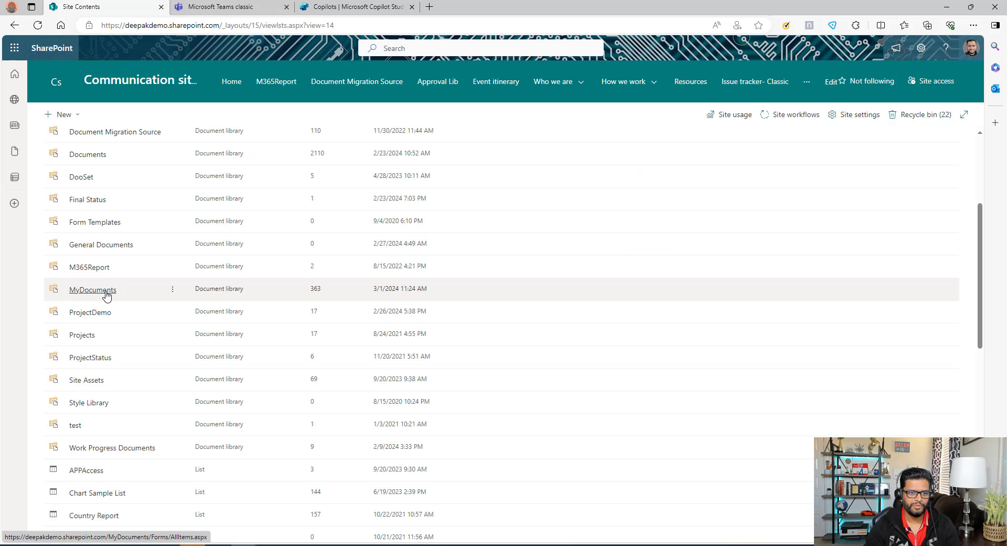
pyautogui.click(92, 290)
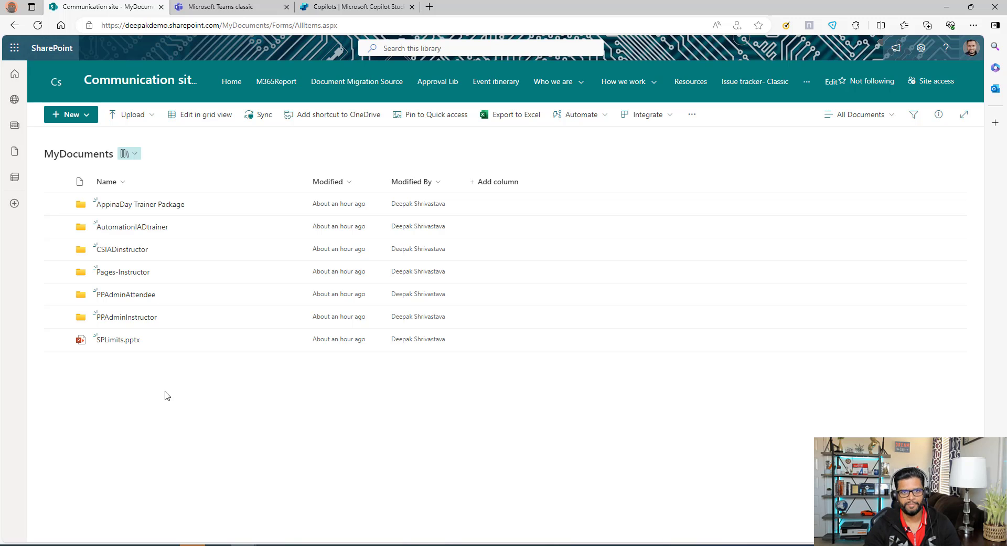
pyautogui.moveTo(101, 25); pyautogui.dragTo(269, 25)
pyautogui.hotkey('ctrl', 'c')
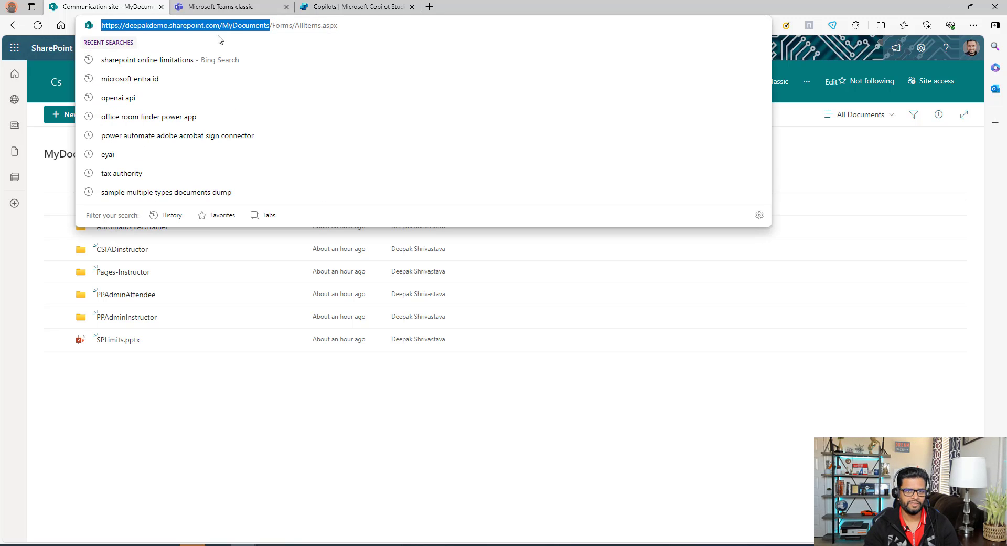
pyautogui.click(344, 7)
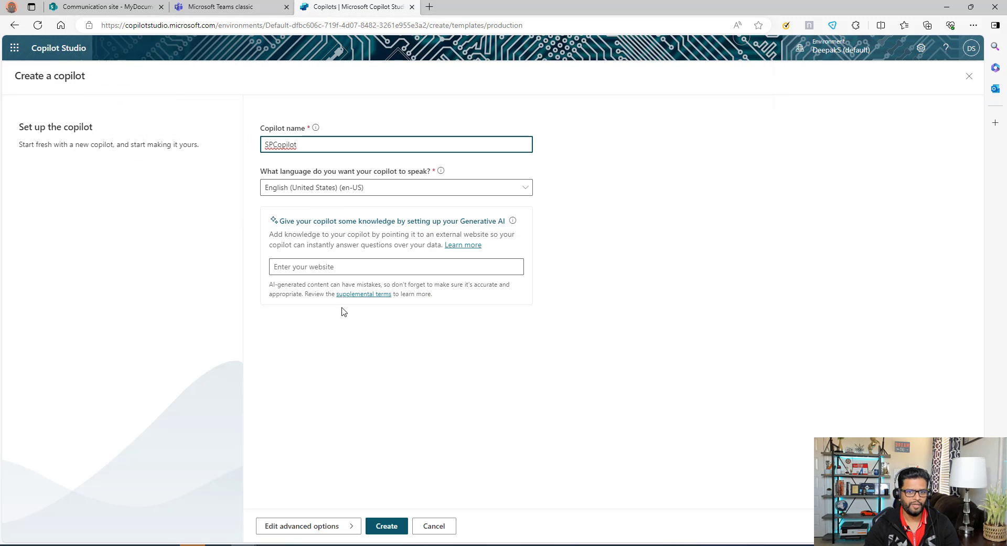
pyautogui.click(335, 268)
pyautogui.hotkey('ctrl', 'v')
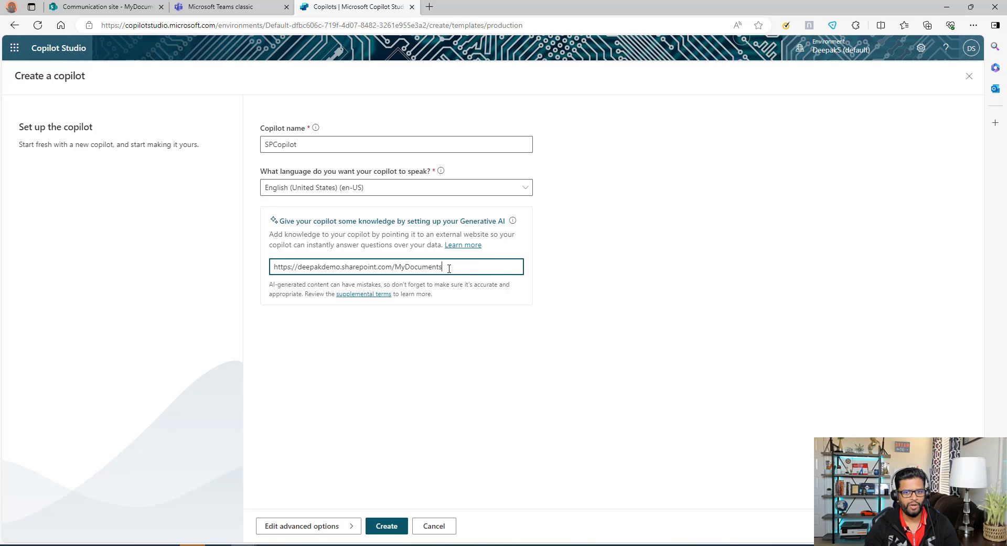
# Remove MyDocuments from the website address so it points to the root SharePoint site, and create the copilot.
pyautogui.moveTo(449, 268); pyautogui.dragTo(268, 270)
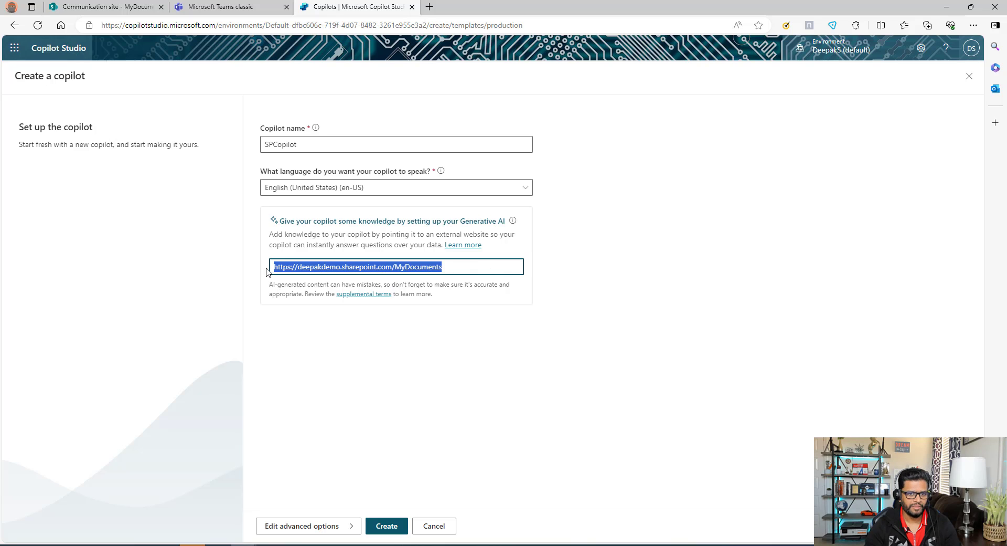
pyautogui.click(395, 268)
pyautogui.moveTo(395, 269); pyautogui.dragTo(481, 271)
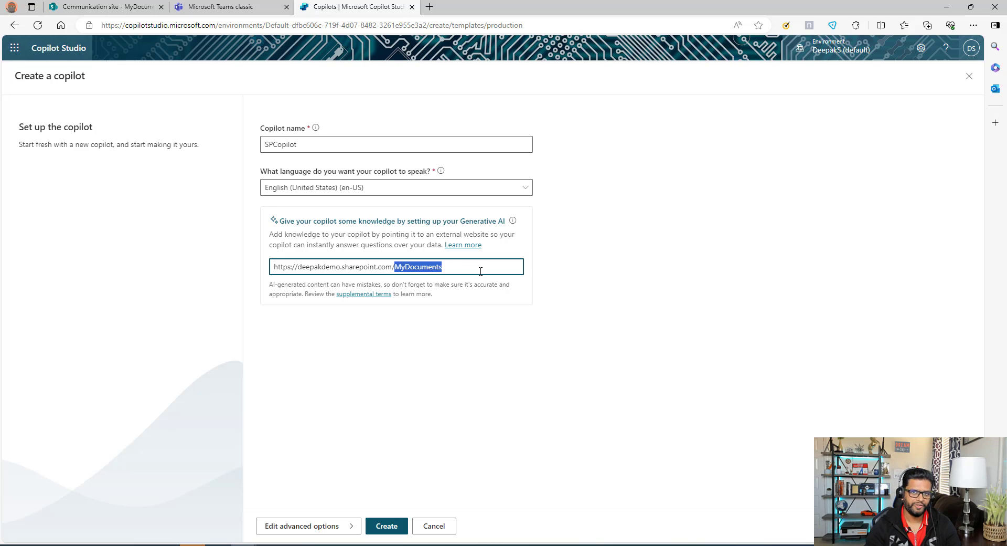
pyautogui.doubleClick(414, 266)
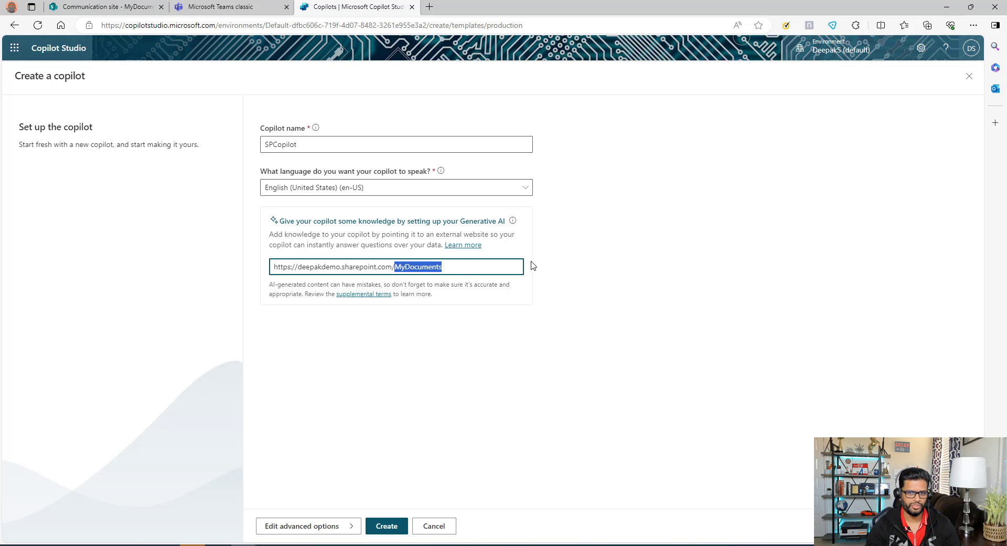
pyautogui.press('BackSpace')
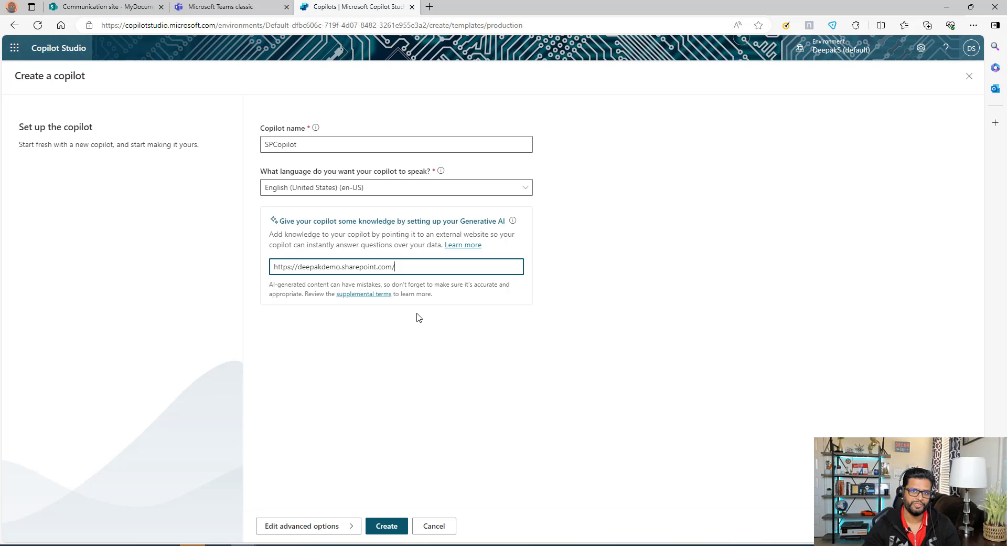
pyautogui.click(384, 523)
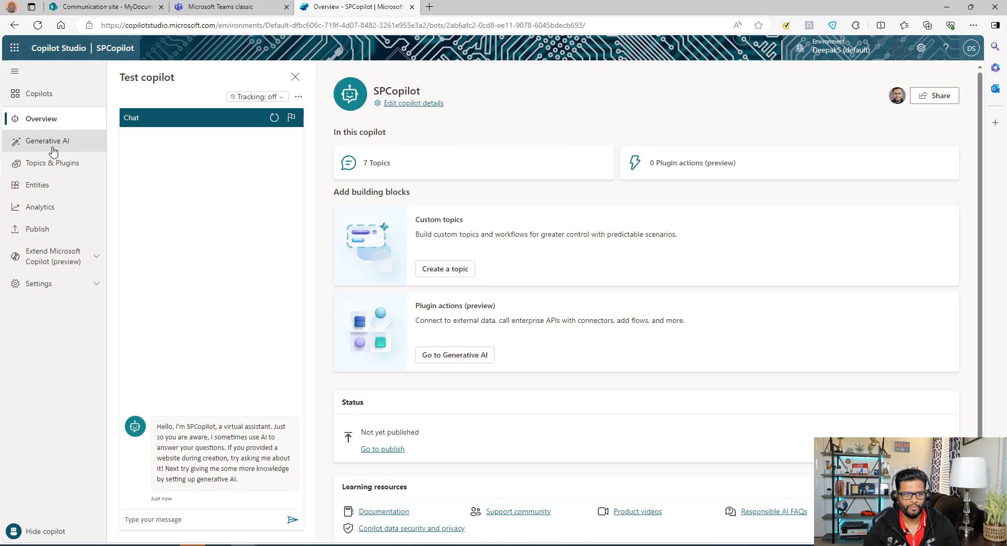
# Examine SPCopilot's Generative AI settings, from the website sources to the AI feature options.
pyautogui.click(78, 151)
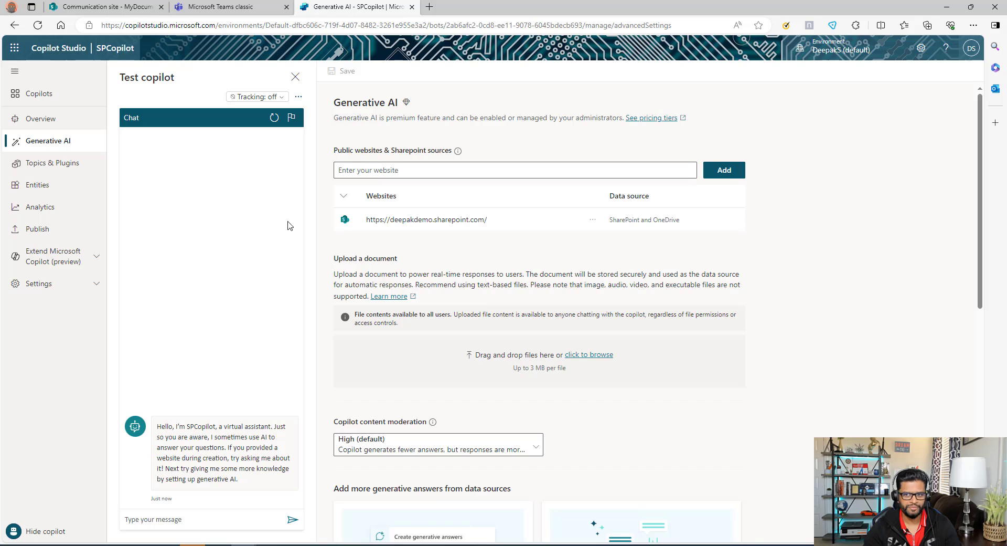
pyautogui.scroll(-8, 470, 383)
pyautogui.scroll(-1, 470, 383)
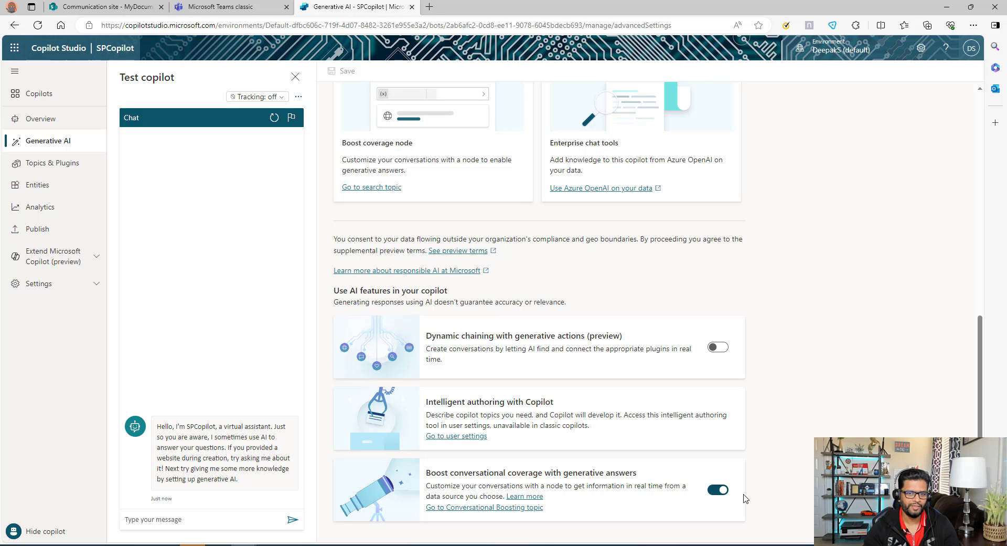
pyautogui.scroll(8, 655, 508)
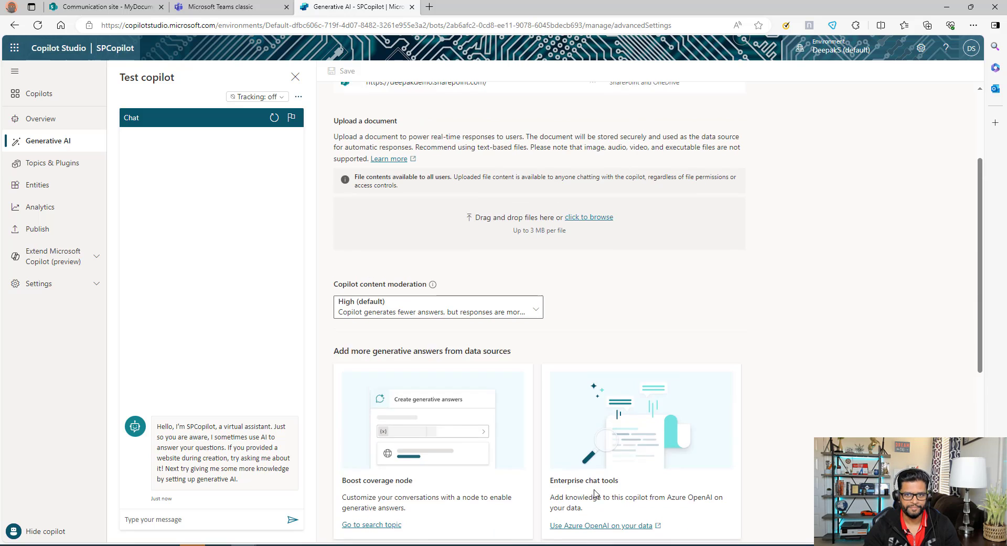
# Open the Conversational boosting system topic of SPCopilot.
pyautogui.click(61, 167)
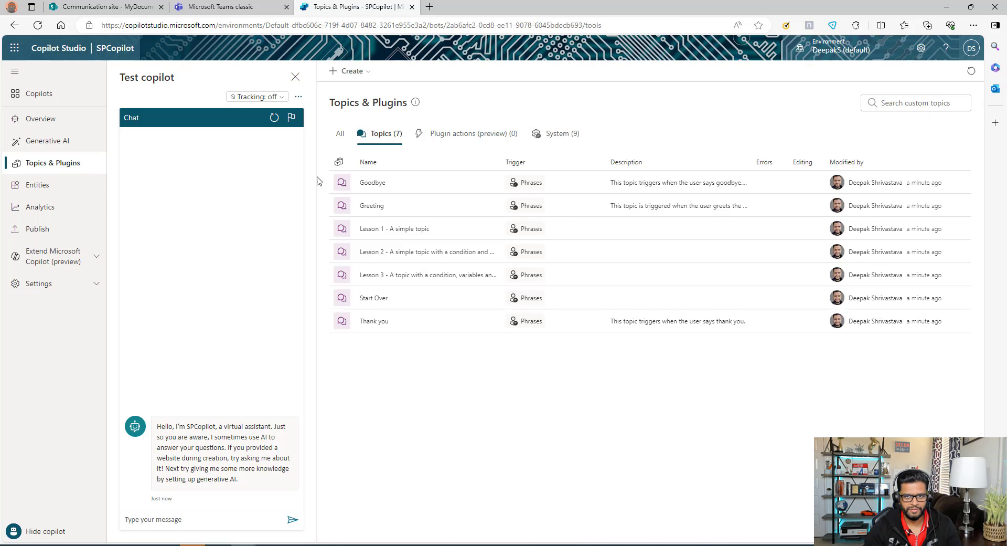
pyautogui.click(564, 134)
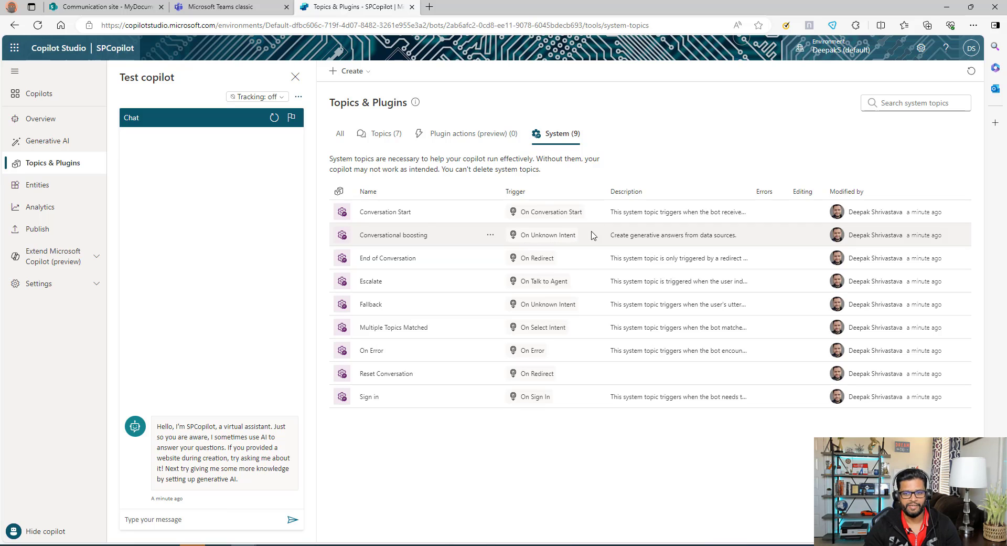
pyautogui.click(398, 240)
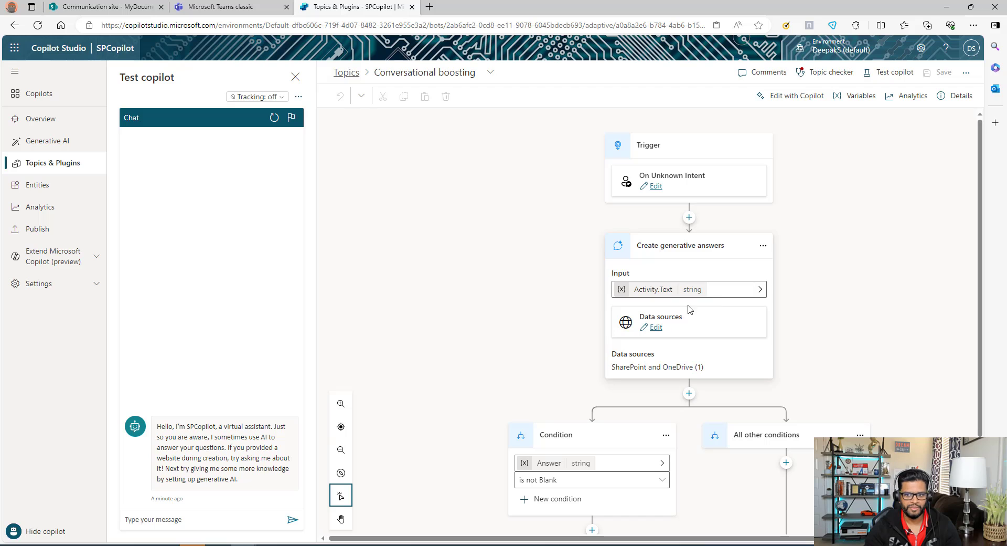
# Inspect the data sources of the Create generative answers node and check the topic for errors.
pyautogui.click(655, 327)
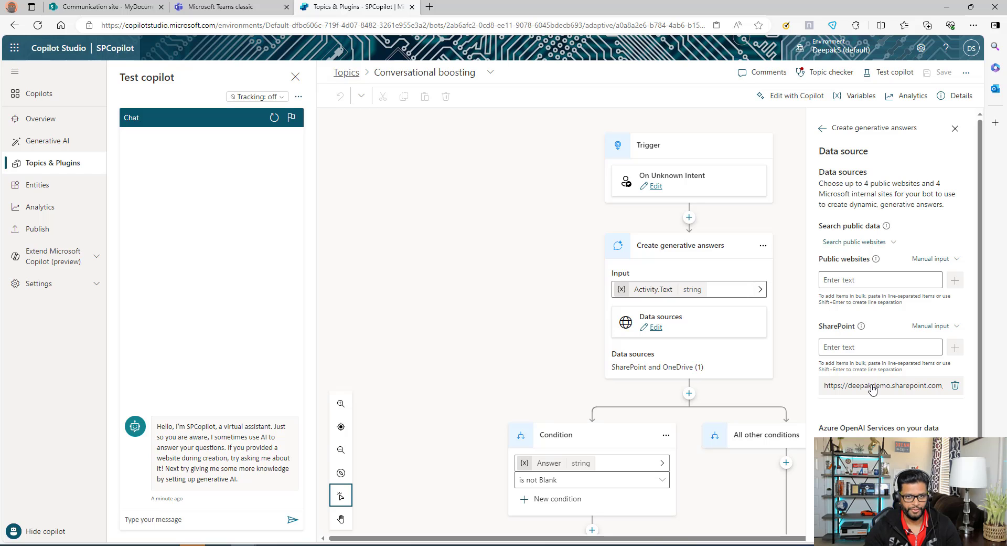
pyautogui.hscroll(2, 782, 440)
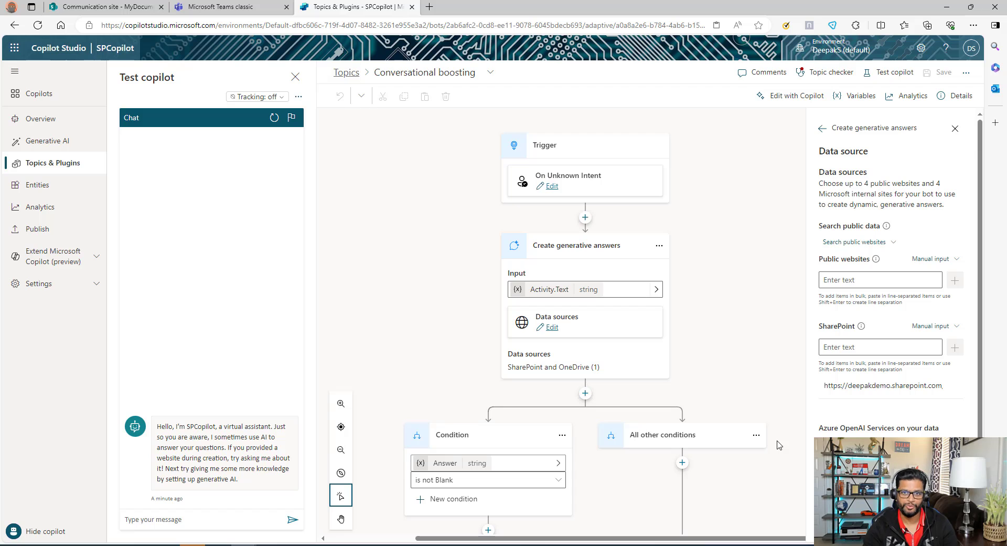
pyautogui.click(826, 73)
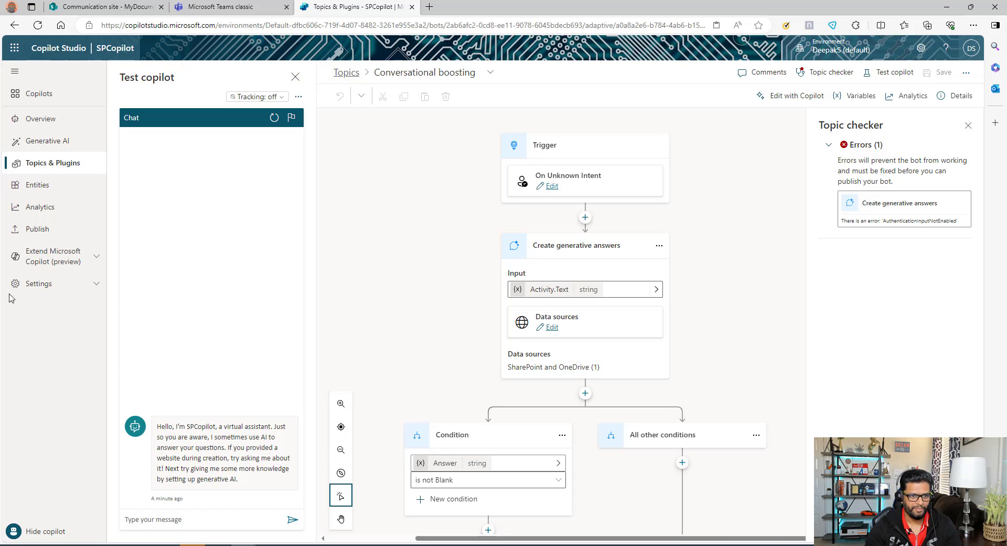
# Set SPCopilot's authentication to Manual (for custom website) in its security settings.
pyautogui.click(47, 286)
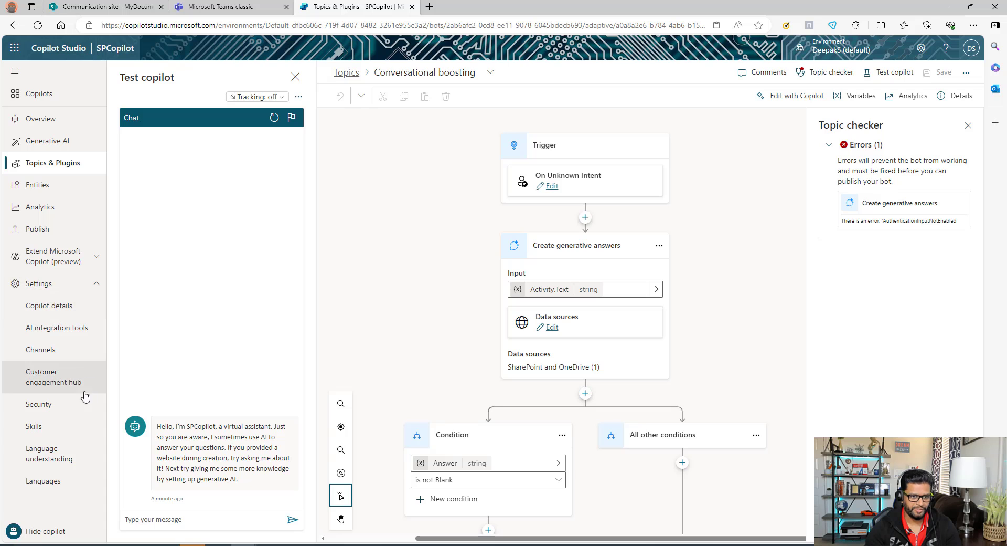
pyautogui.click(58, 404)
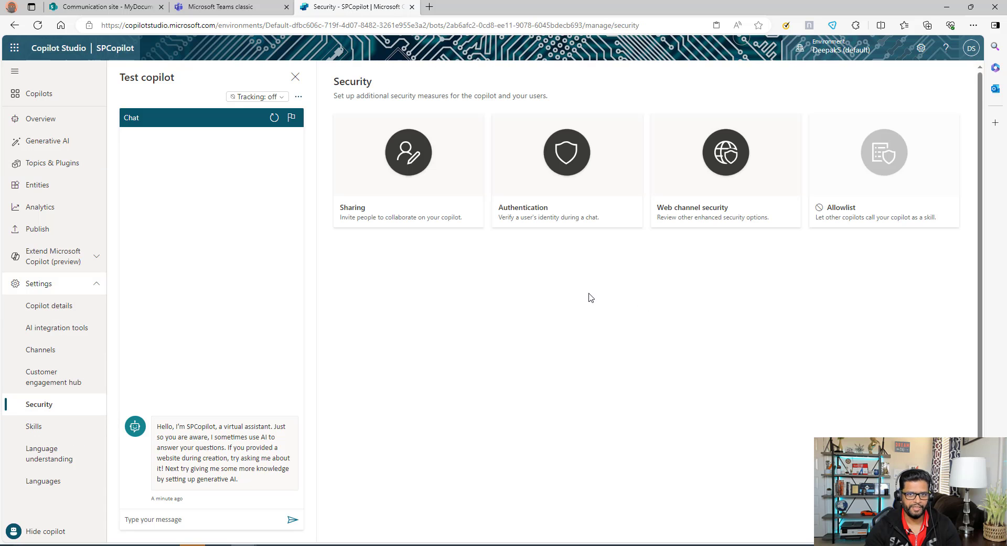
pyautogui.click(578, 167)
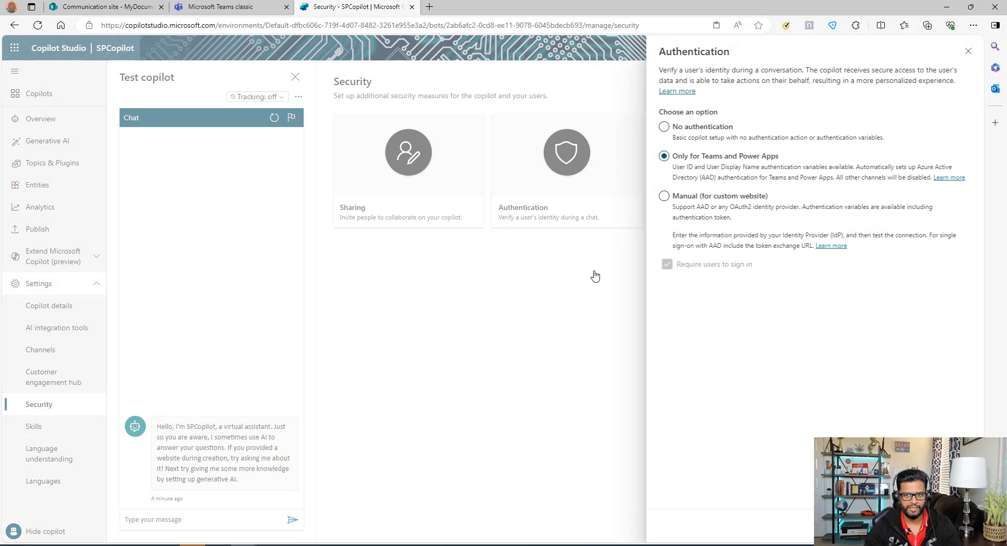
pyautogui.click(665, 197)
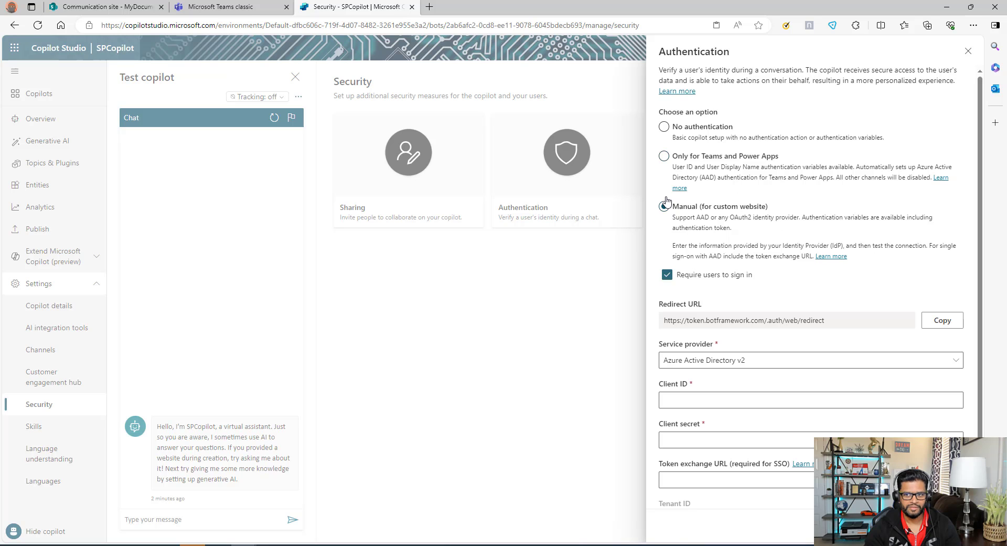
# Examine the manual authentication fields, including the redirect URL, client ID, client secret and scopes.
pyautogui.scroll(-2, 757, 321)
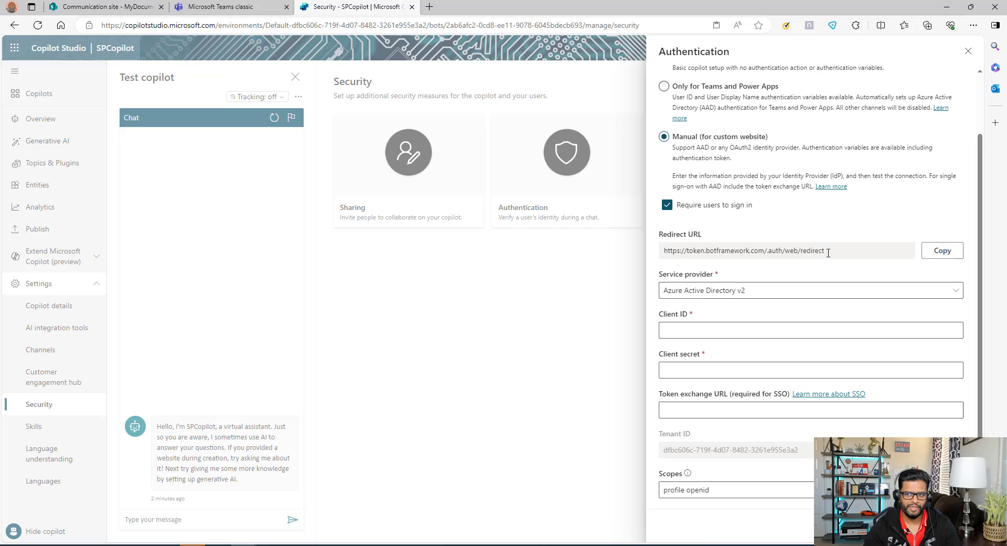
pyautogui.moveTo(827, 250); pyautogui.dragTo(664, 249)
pyautogui.rightClick(664, 248)
pyautogui.click(682, 182)
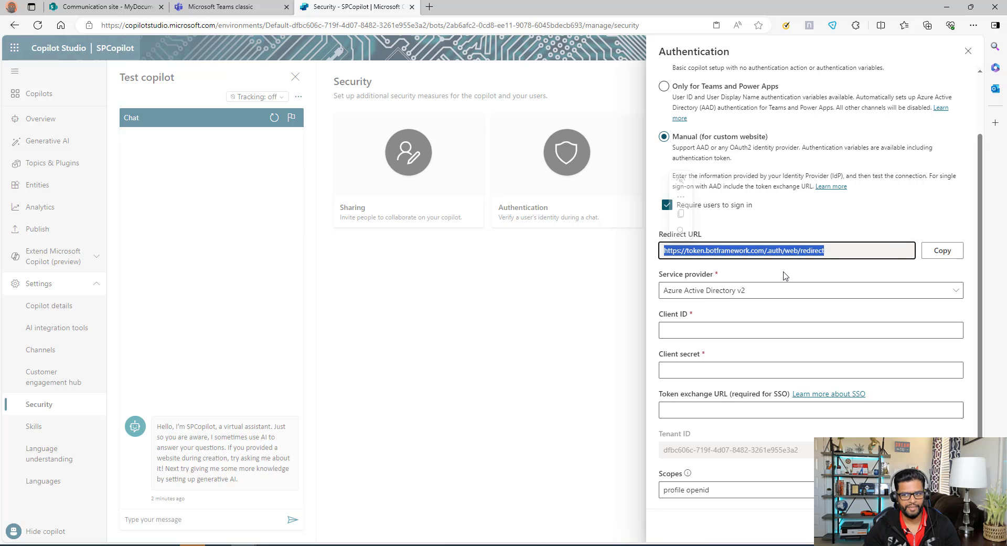
pyautogui.click(782, 273)
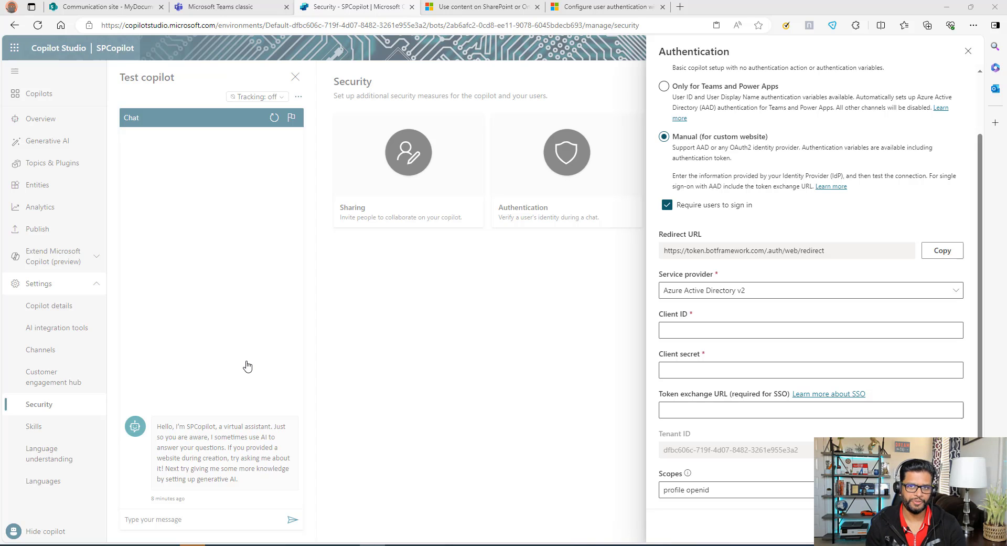
# Read the Microsoft Learn article on using SharePoint or OneDrive content, focusing on the authentication scopes in the caution note.
pyautogui.click(473, 6)
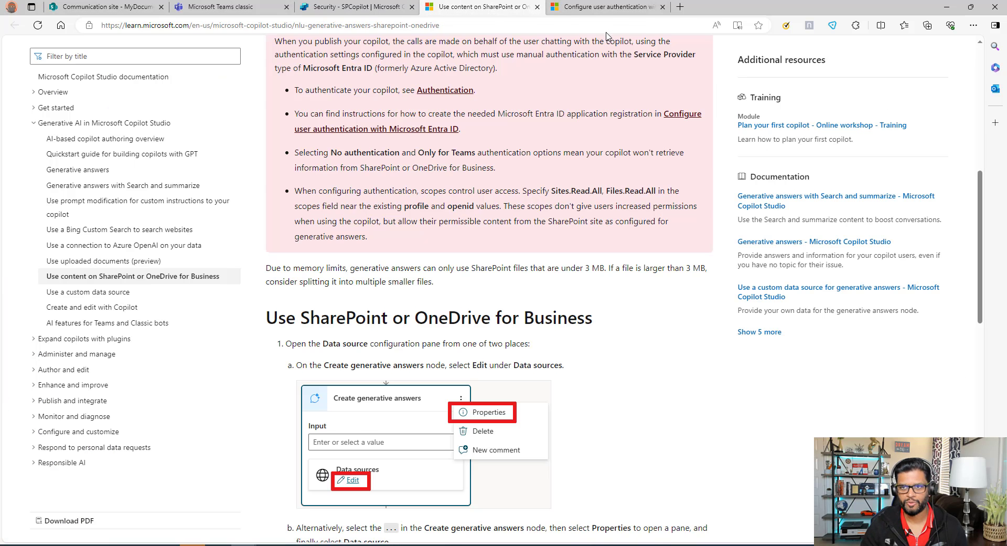
pyautogui.click(607, 6)
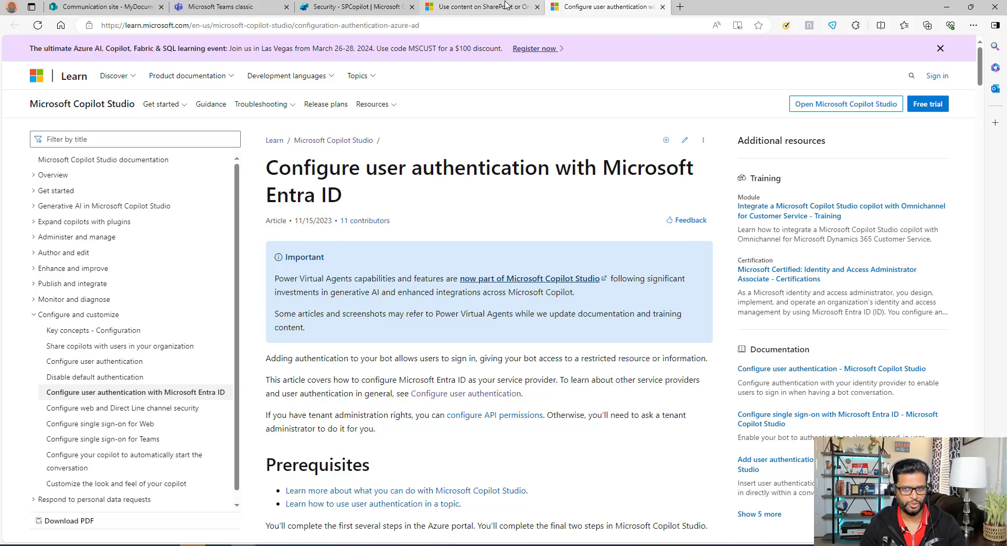
pyautogui.click(506, 4)
pyautogui.moveTo(299, 192); pyautogui.dragTo(488, 241)
pyautogui.click(504, 202)
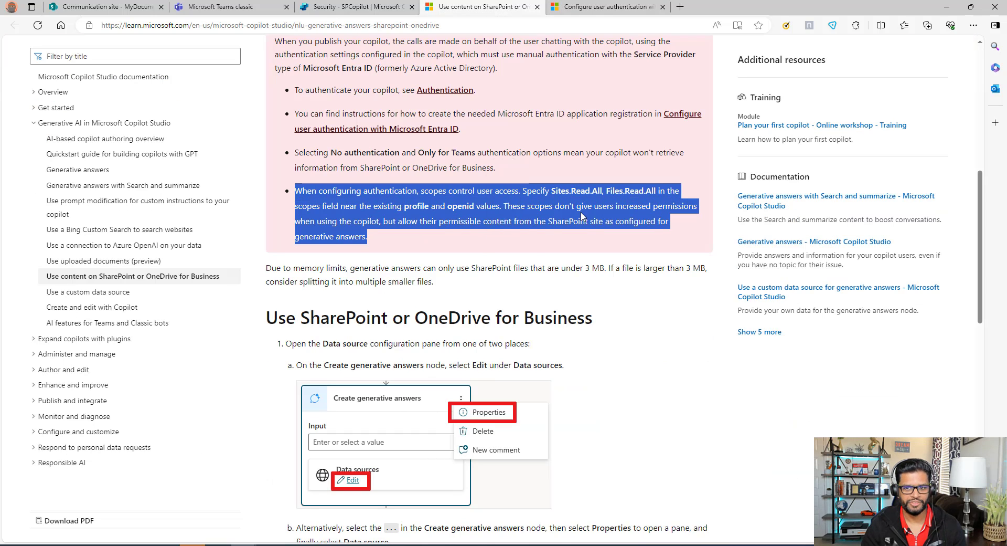
pyautogui.click(479, 212)
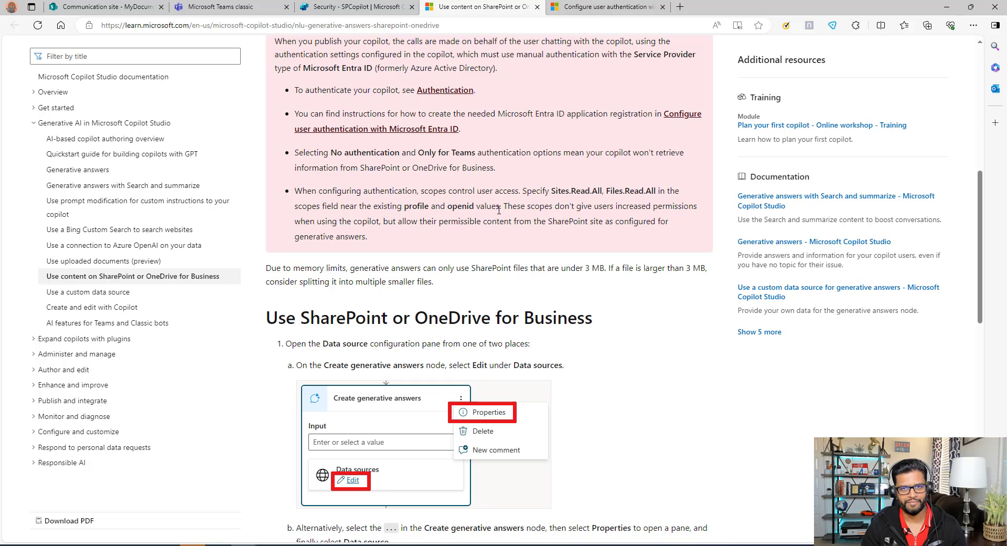
pyautogui.scroll(1, 499, 210)
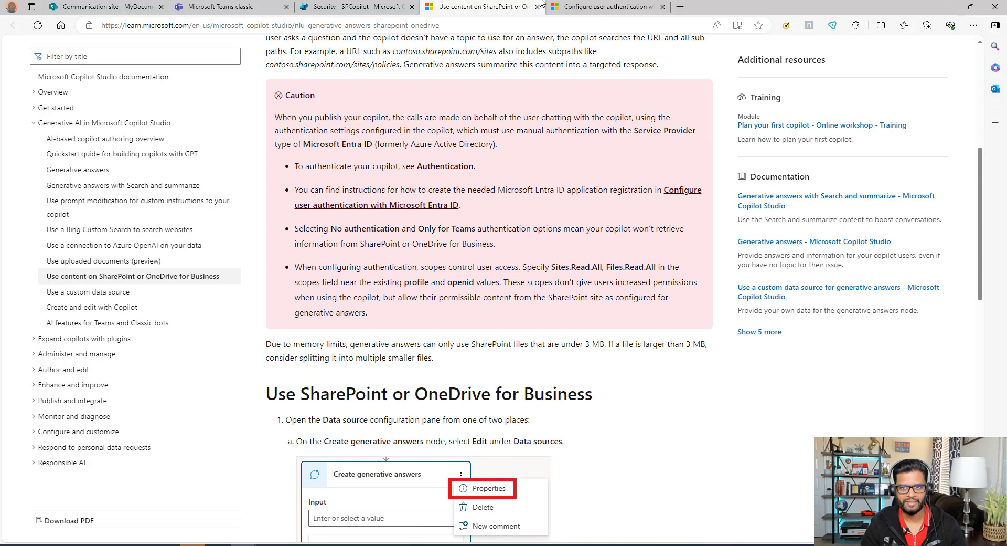
# Read the app registration instructions in the article on configuring user authentication with Microsoft Entra ID.
pyautogui.hotkey('ctrl', 'Tab')
pyautogui.scroll(-5, 442, 252)
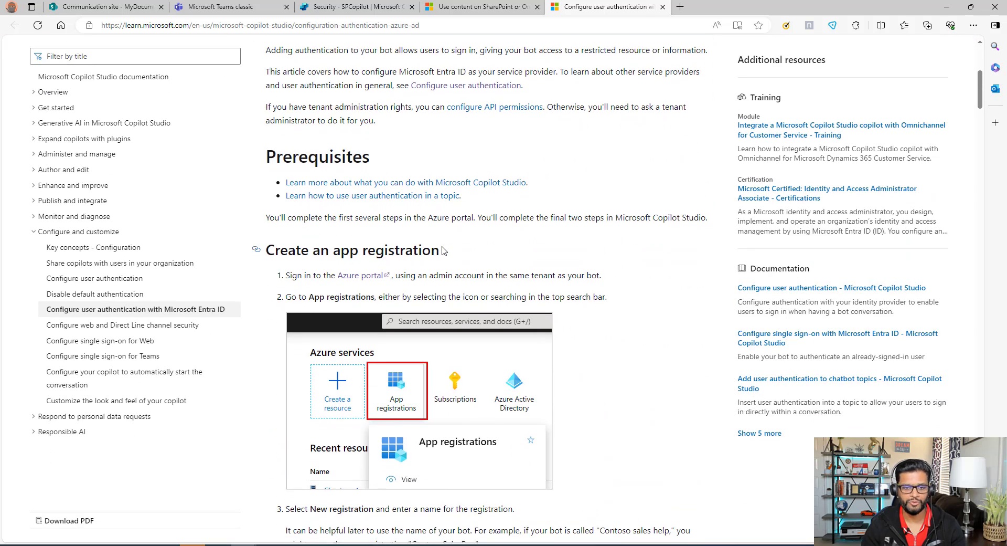
pyautogui.scroll(-2, 443, 252)
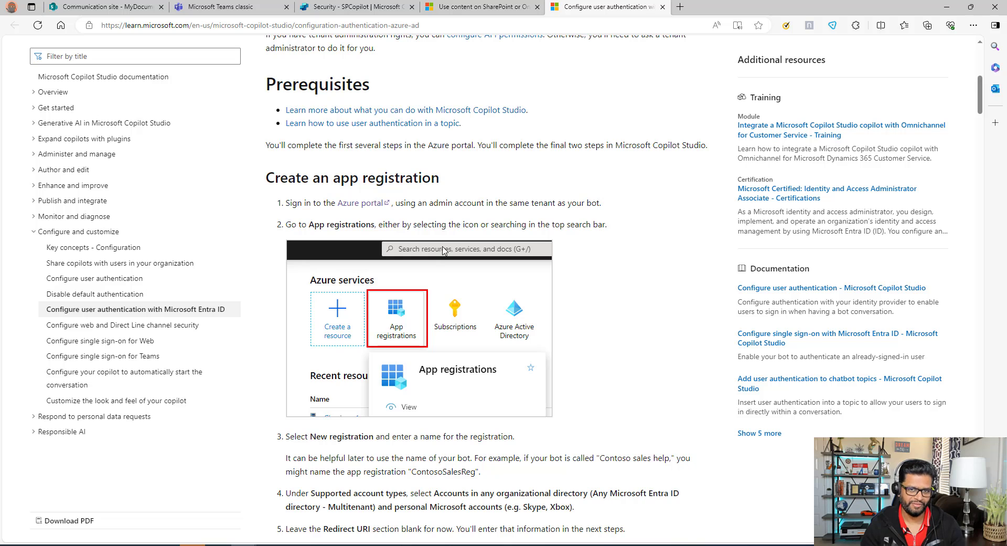
pyautogui.scroll(-8, 444, 250)
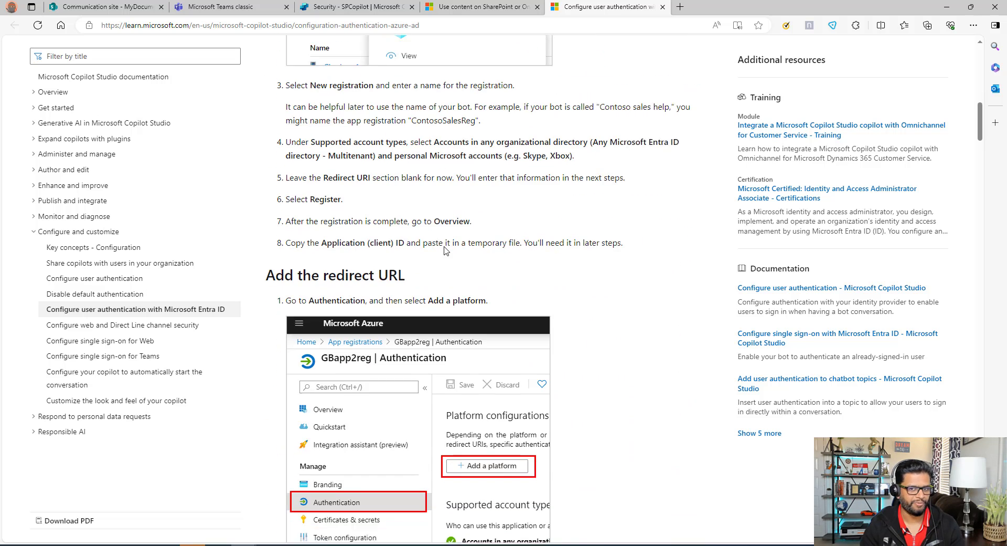
pyautogui.scroll(10, 439, 265)
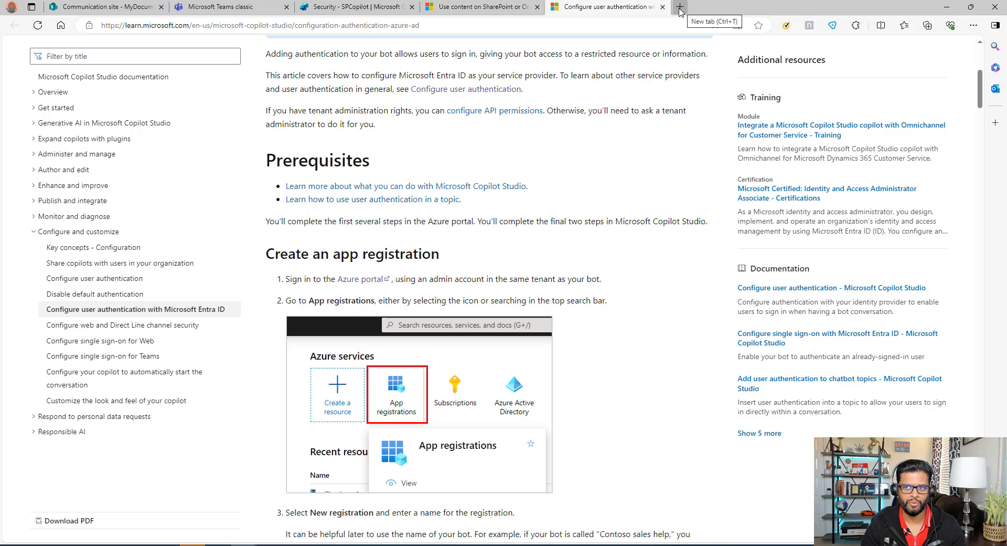
# Switch to the Azure portal and start a new app registration named SharePointCOpilot for accounts in this organizational directory only.
pyautogui.click(681, 7)
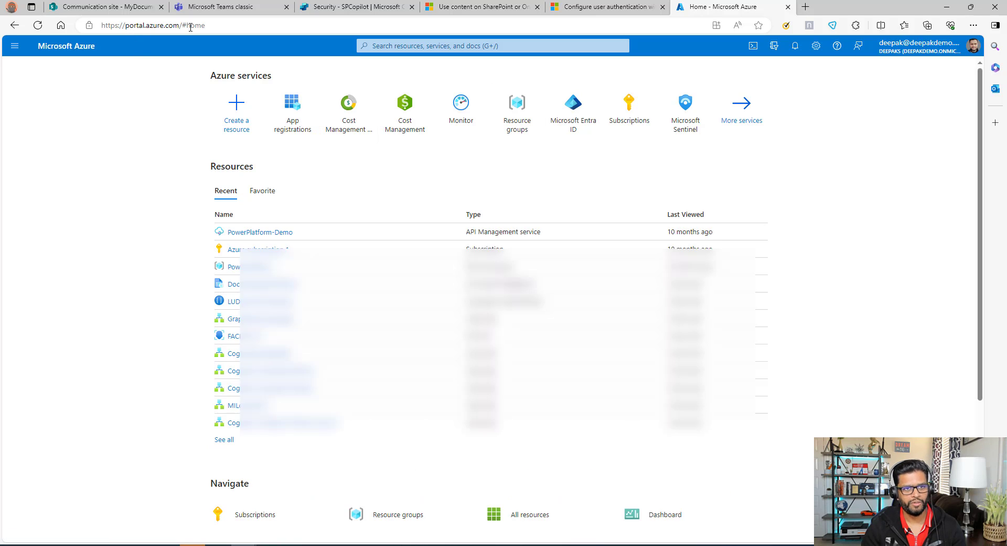
pyautogui.click(292, 113)
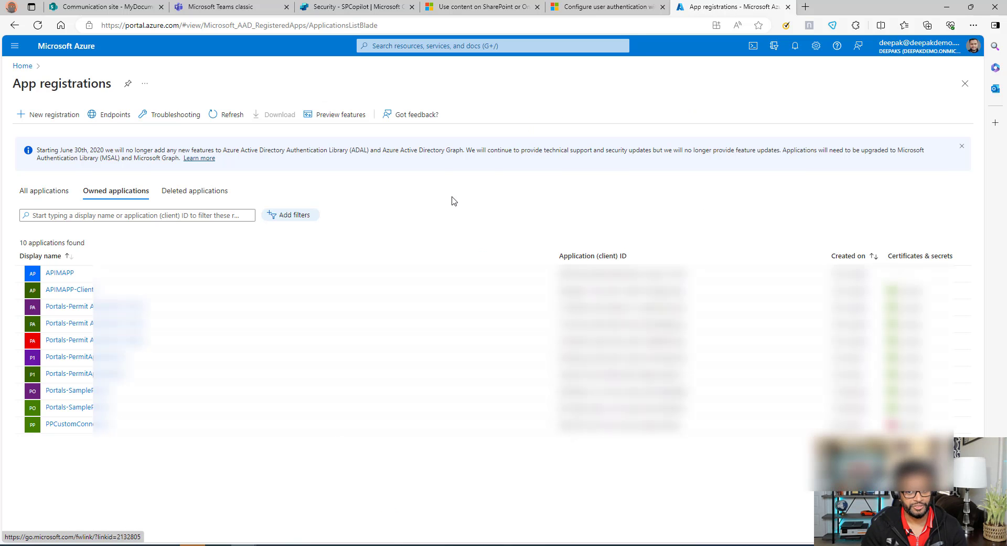
pyautogui.click(52, 120)
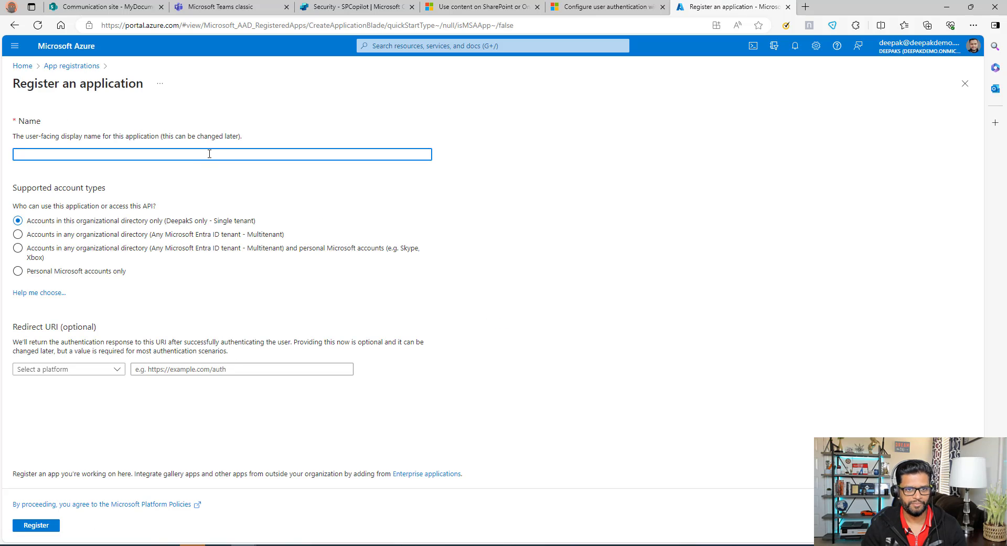
pyautogui.click(212, 156)
pyautogui.write('SharePointCOpilot')
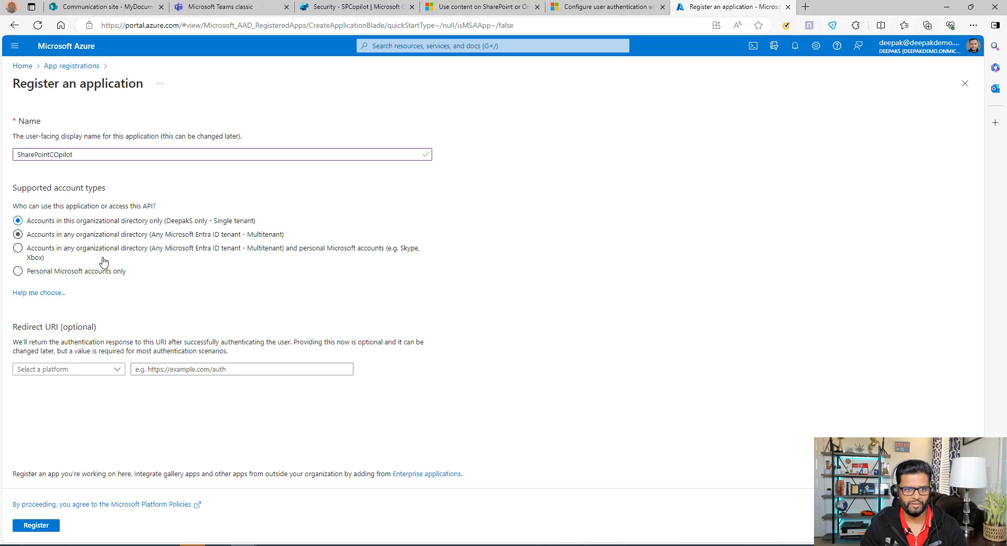
pyautogui.click(111, 258)
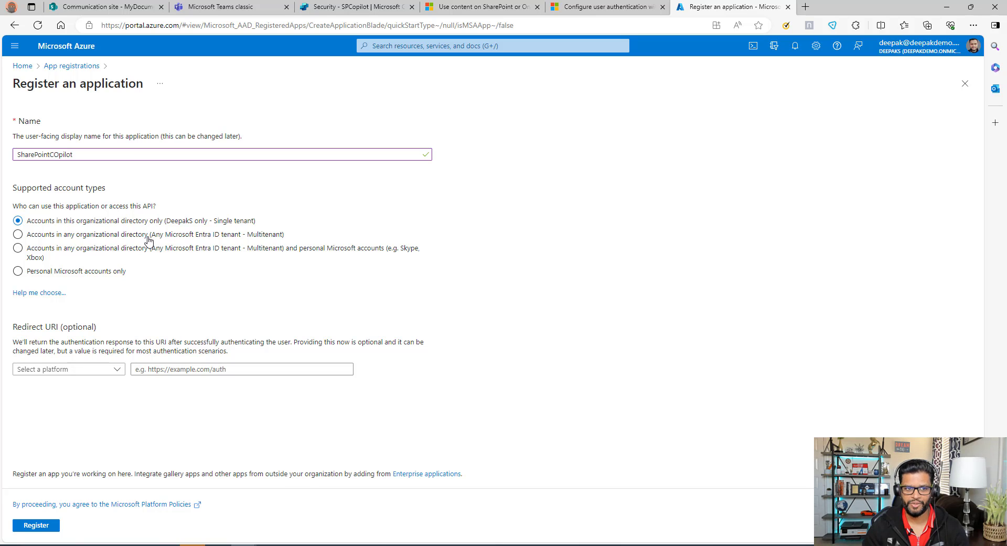
pyautogui.click(68, 219)
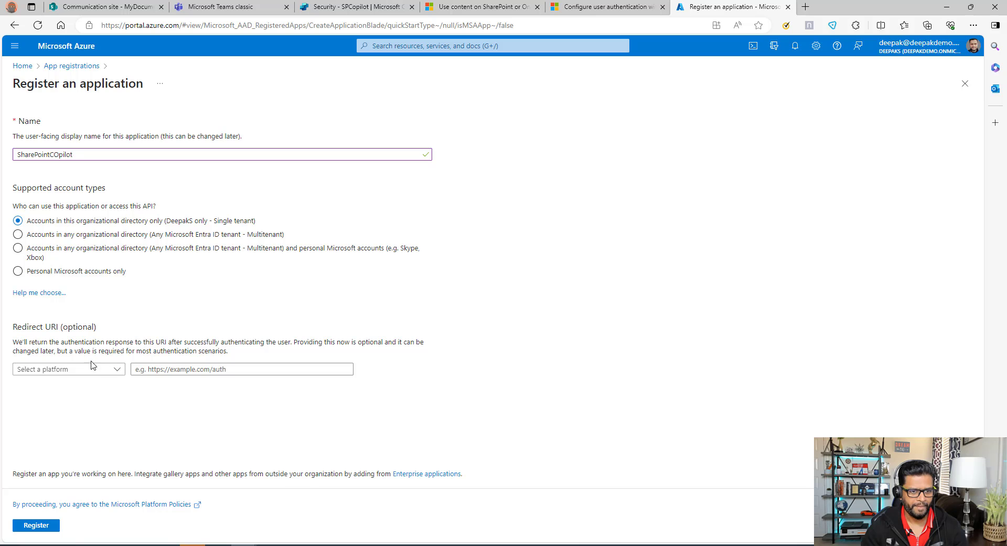
# Copy the redirect URL from SPCopilot's authentication settings into the registration as a Web redirect URI, and register the application.
pyautogui.click(116, 369)
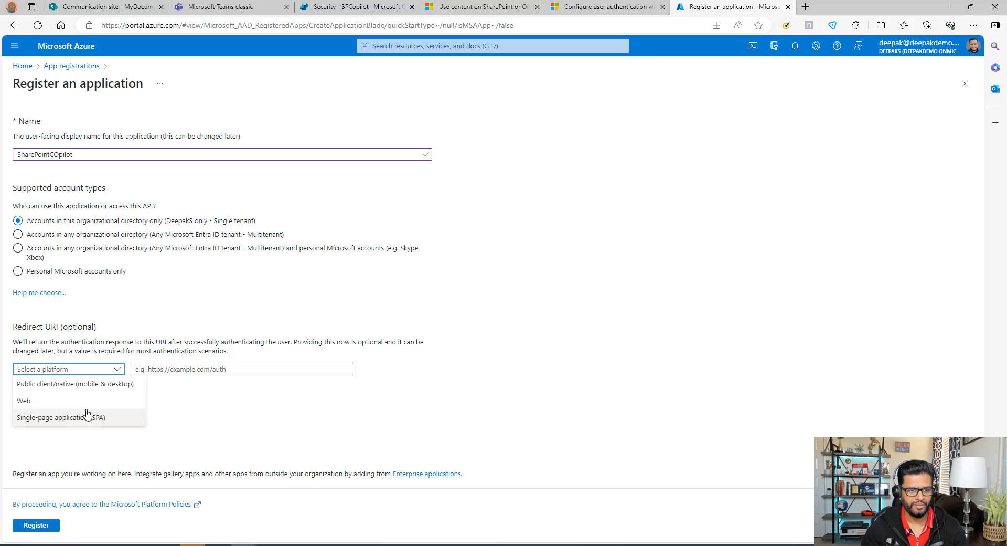
pyautogui.click(80, 404)
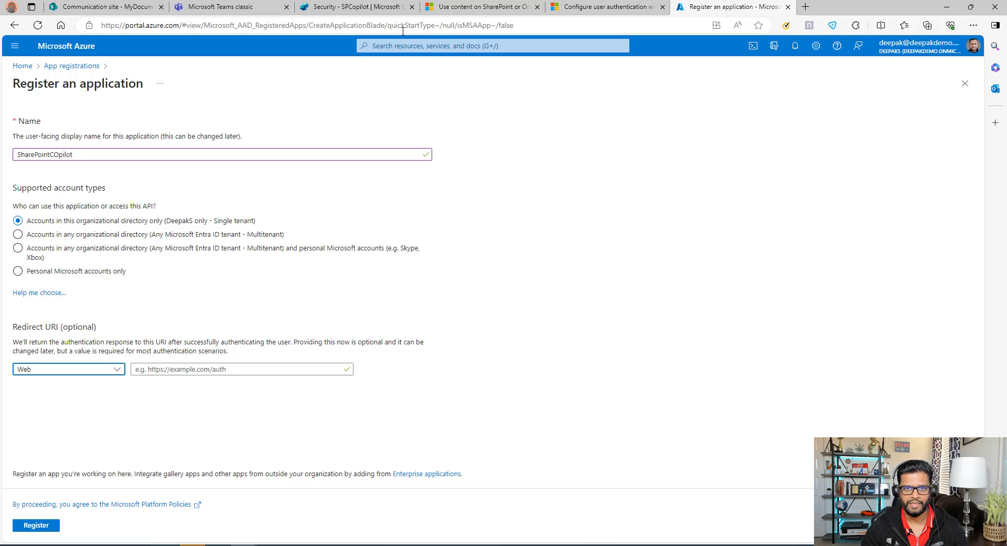
pyautogui.click(353, 6)
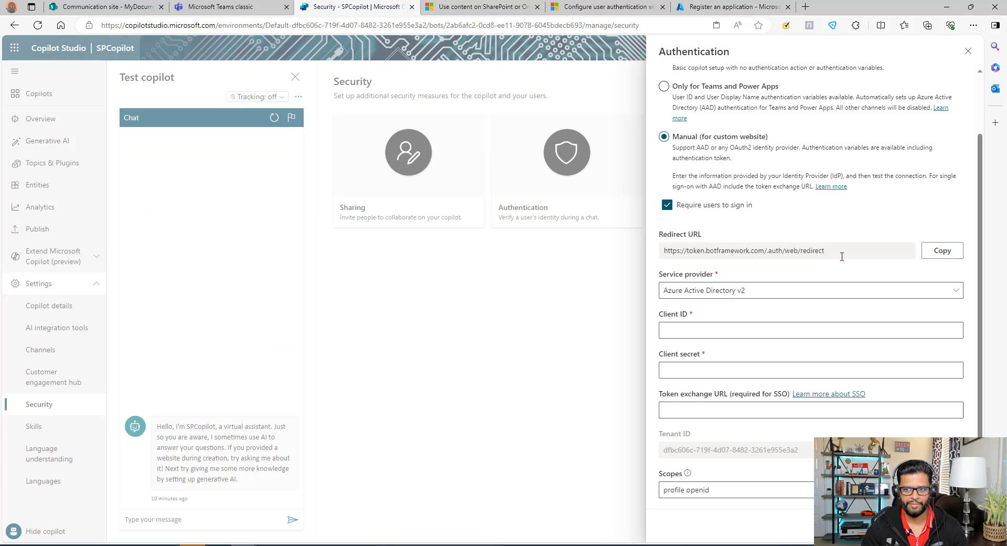
pyautogui.click(944, 254)
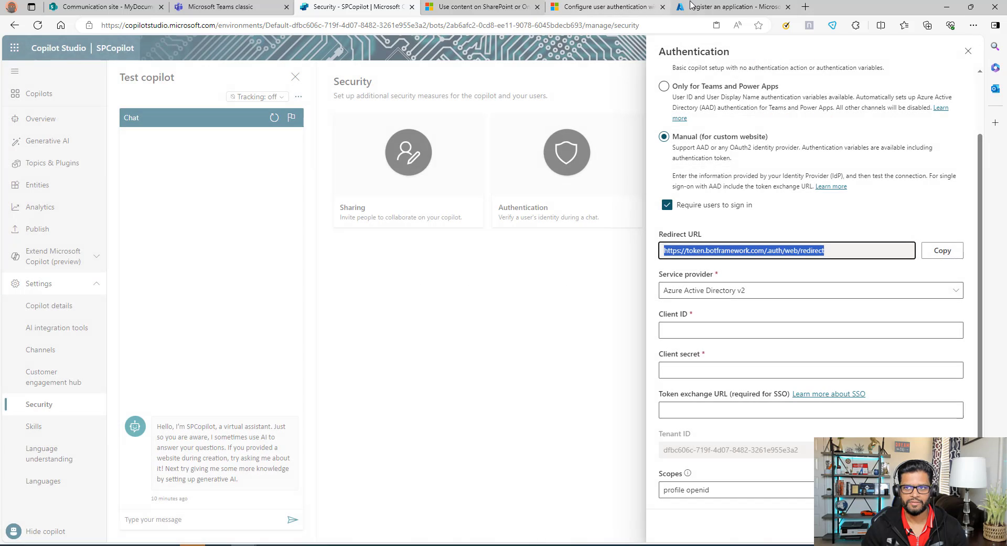
pyautogui.click(735, 7)
pyautogui.click(203, 370)
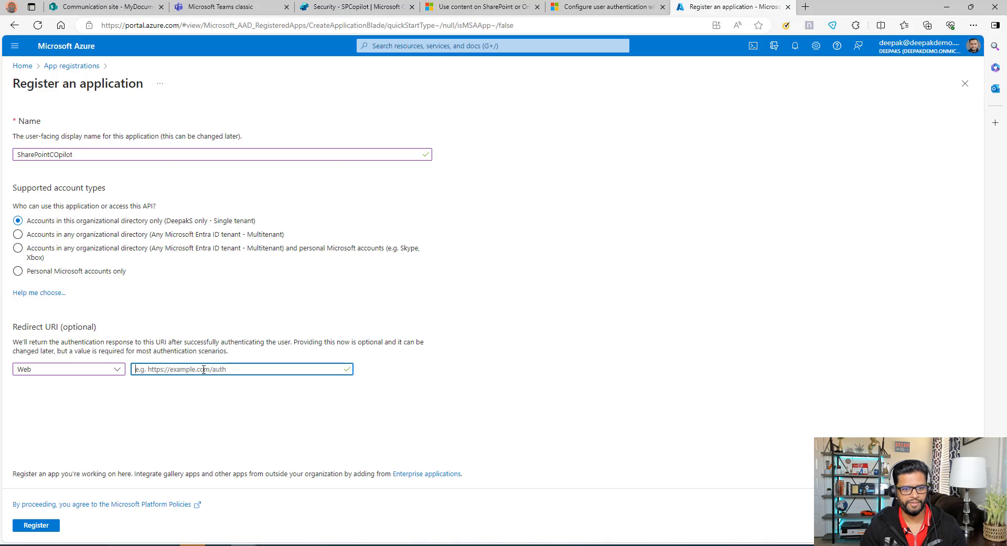
pyautogui.hotkey('ctrl', 'v')
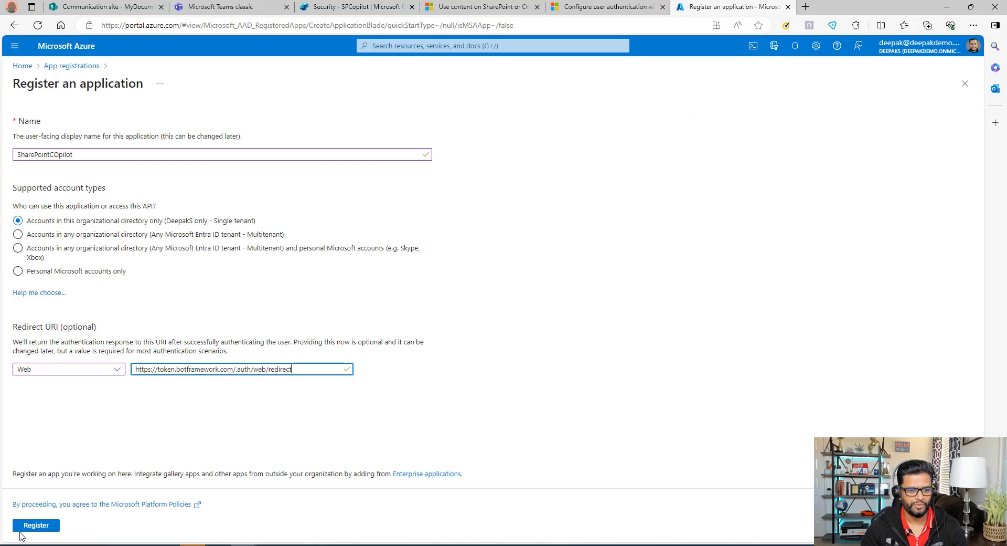
pyautogui.click(36, 526)
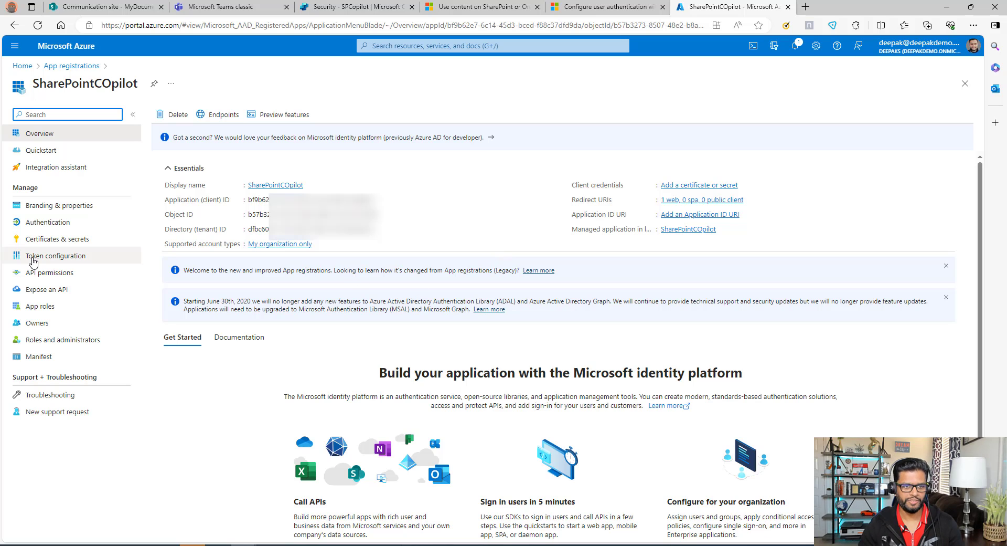
# Add a client secret to the SharePointCOpilot registration with the description SPCopilot and an expiry of 730 days (24 months).
pyautogui.click(60, 240)
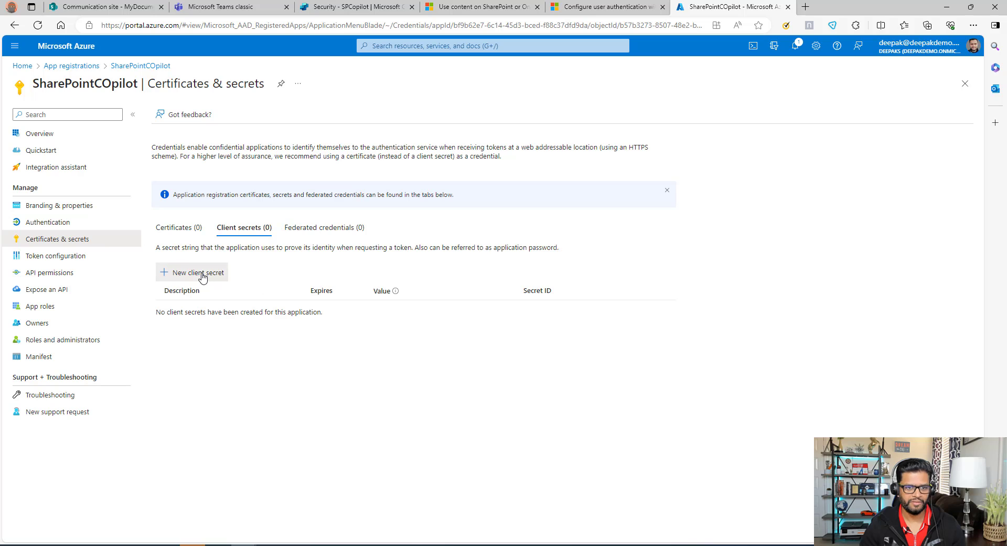
pyautogui.click(203, 278)
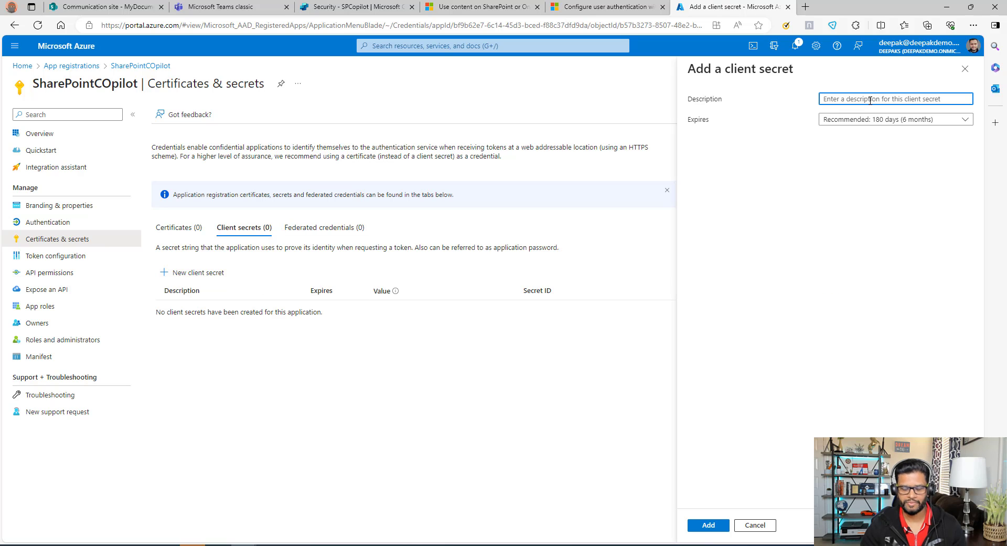
pyautogui.write('SPCOpilot')
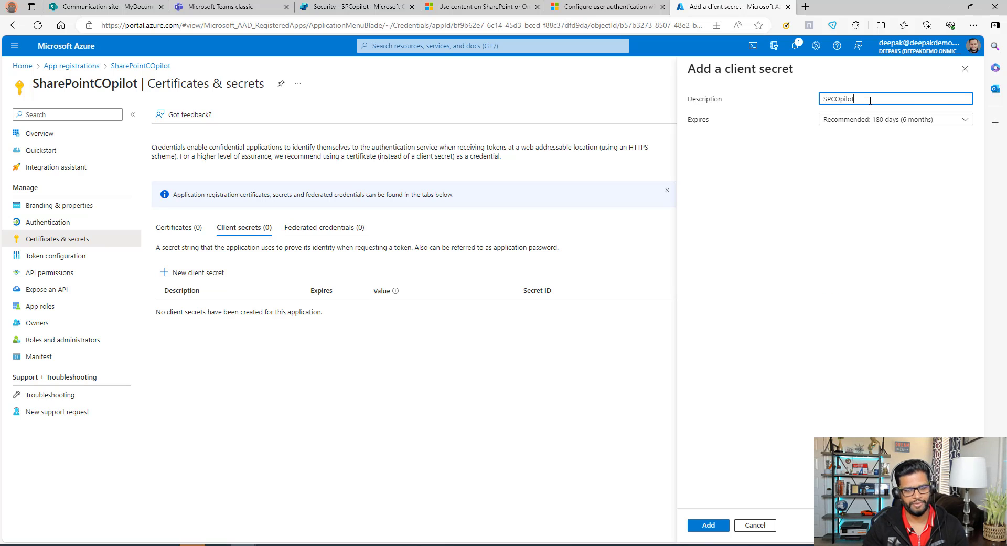
pyautogui.press('BackSpace')
pyautogui.press('BackSpace')
pyautogui.press('BackSpace')
pyautogui.press('BackSpace')
pyautogui.press('BackSpace')
pyautogui.press('BackSpace')
pyautogui.write('opilot')
pyautogui.click(850, 120)
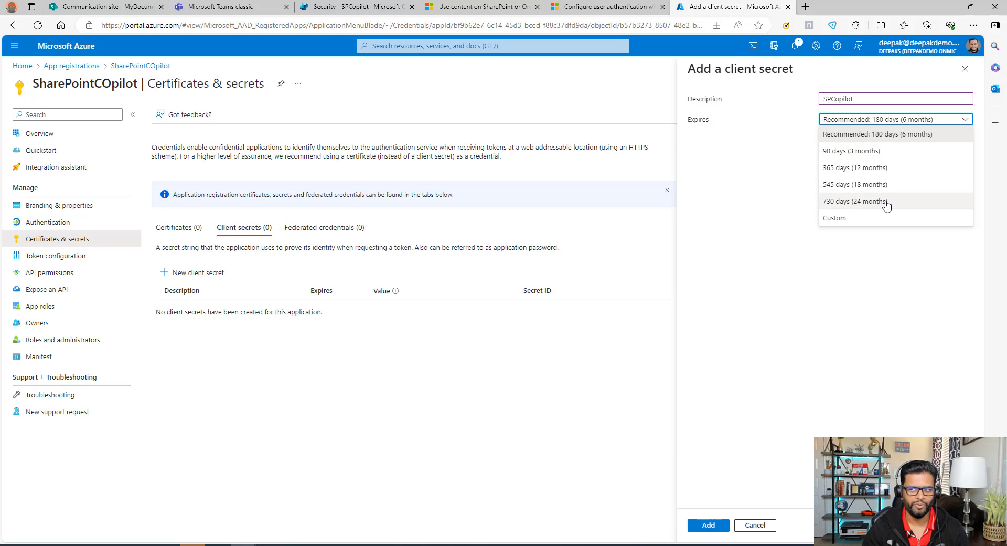
pyautogui.click(886, 203)
pyautogui.click(708, 525)
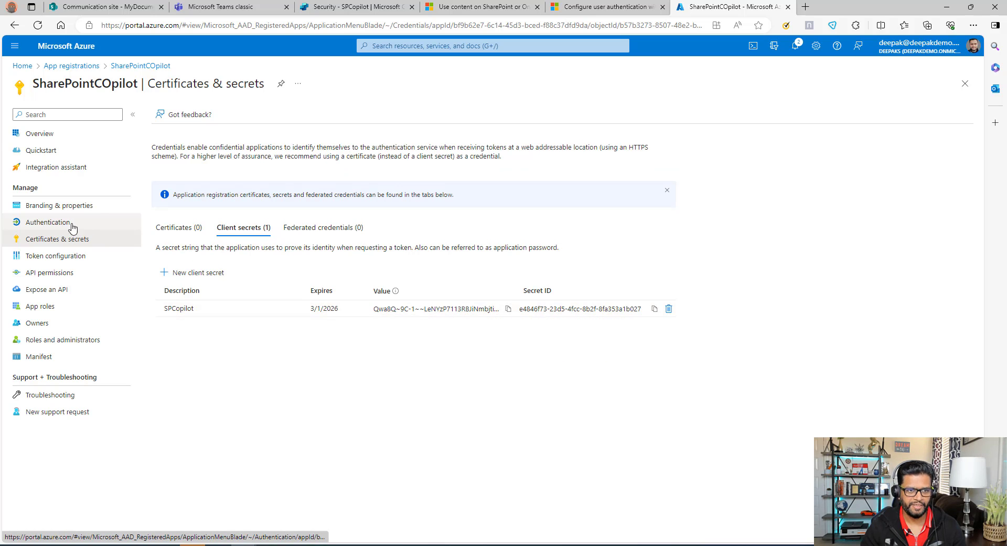
# Copy the SharePointCOpilot registration's application (client) ID into the Client ID field of SPCopilot's manual authentication settings in Copilot Studio.
pyautogui.click(47, 134)
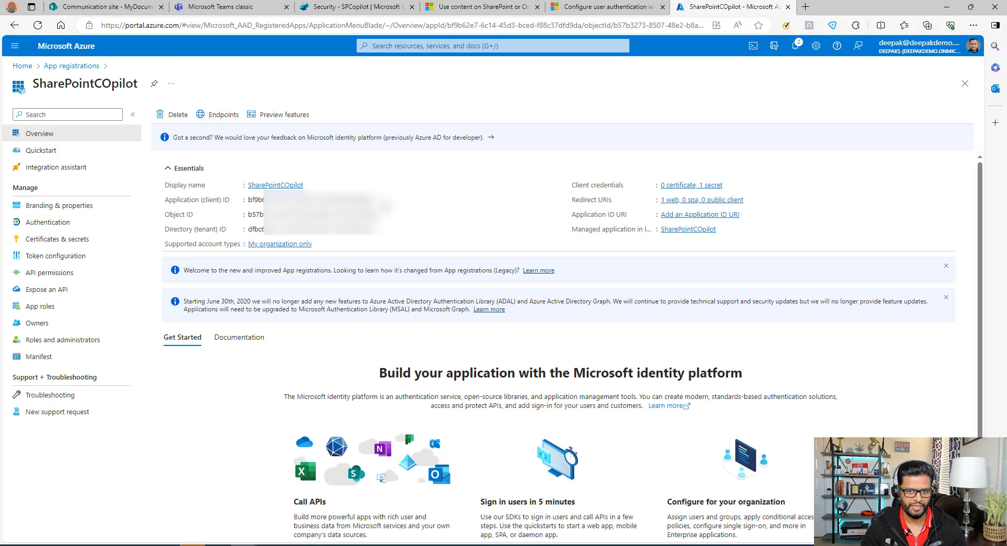
pyautogui.click(379, 200)
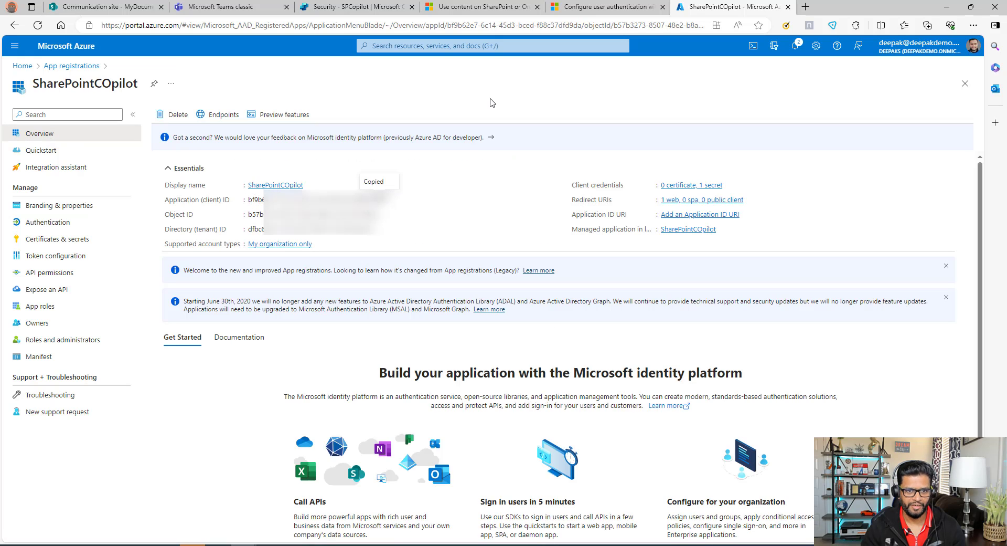
pyautogui.click(357, 7)
pyautogui.click(711, 325)
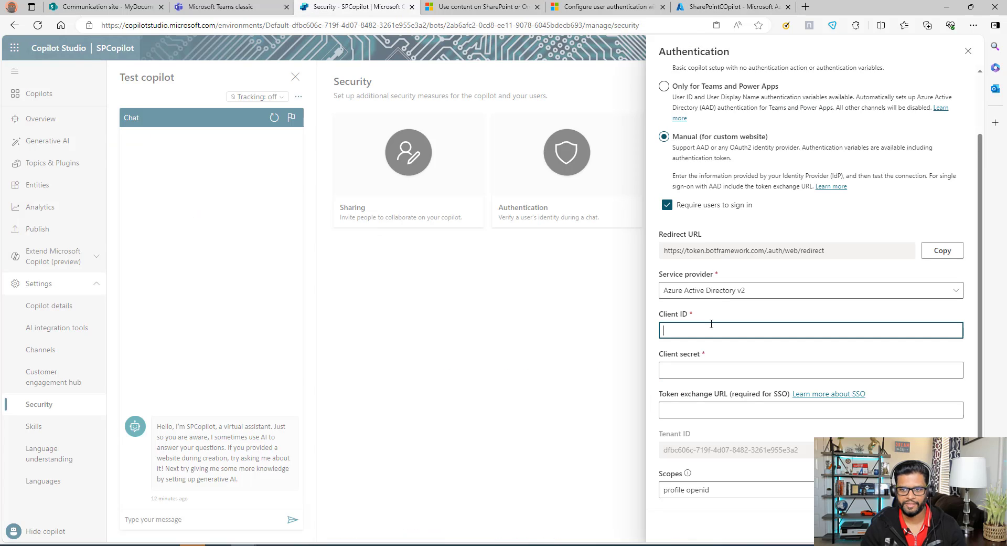
pyautogui.hotkey('ctrl', 'v')
# Copy the value of the SPCopilot client secret from the Azure portal into the Client secret field of SPCopilot's authentication settings.
pyautogui.click(708, 376)
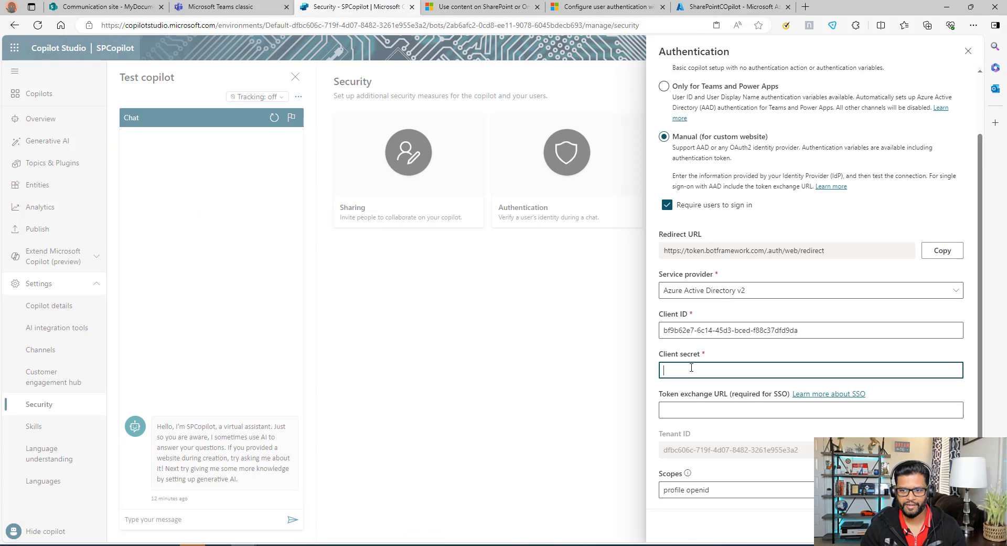
pyautogui.click(731, 7)
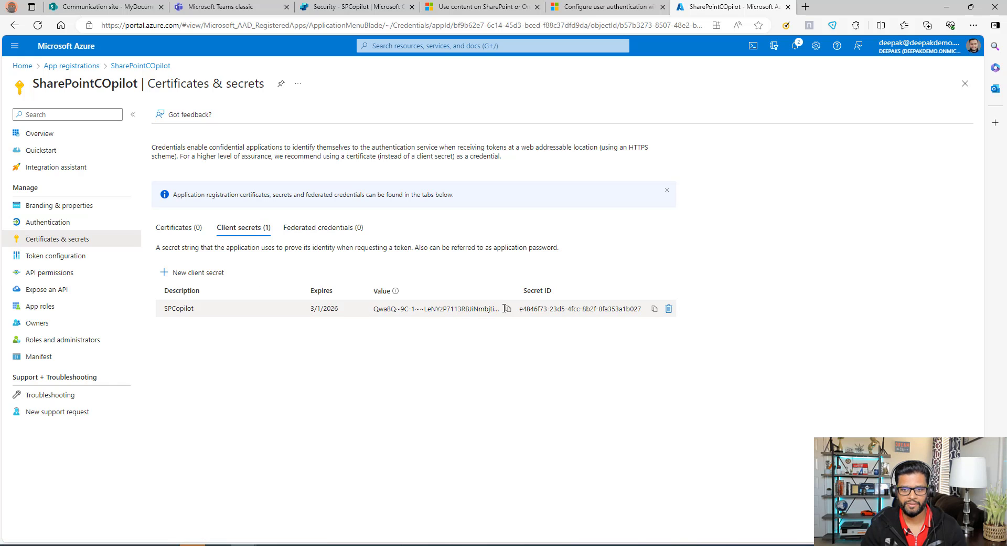
pyautogui.click(508, 309)
pyautogui.click(357, 8)
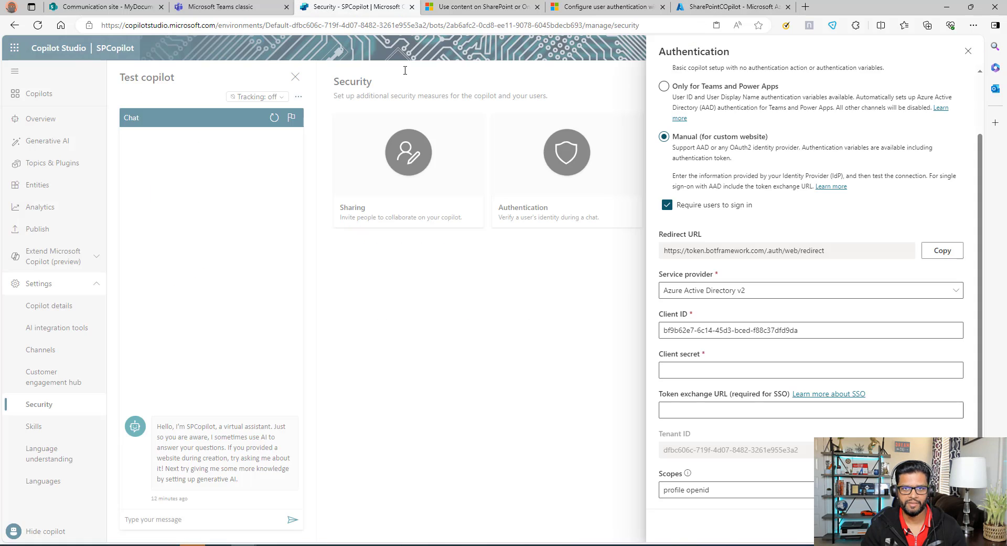
pyautogui.click(702, 372)
pyautogui.hotkey('ctrl', 'v')
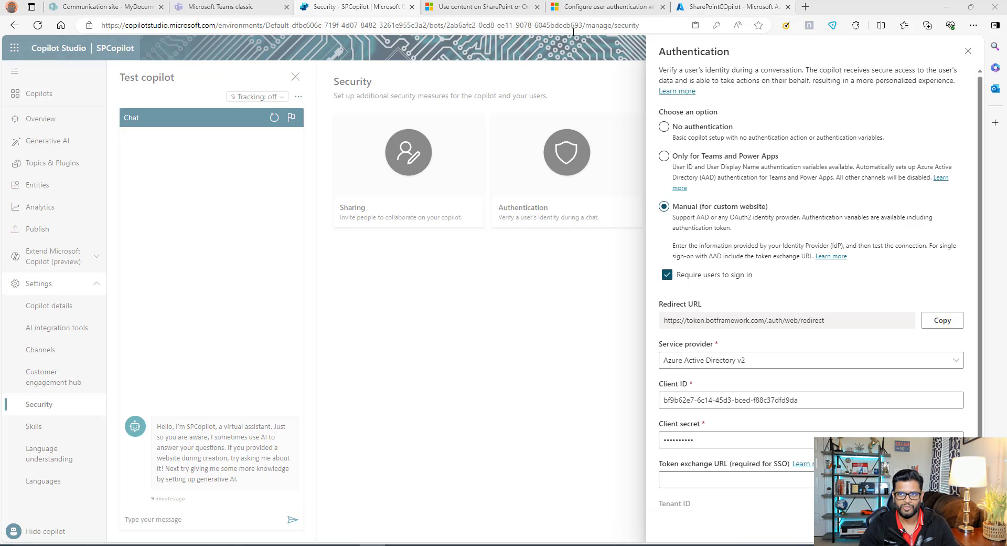
# View the SharePointCOpilot registration's API permissions in Azure and check the required scopes and delegated permission setup in the two Learn articles.
pyautogui.click(693, 12)
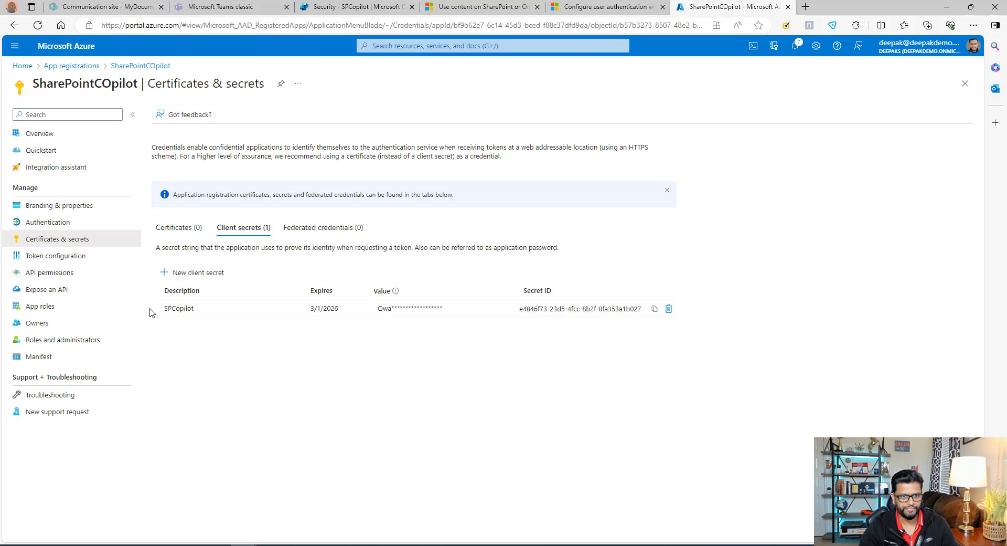
pyautogui.click(55, 273)
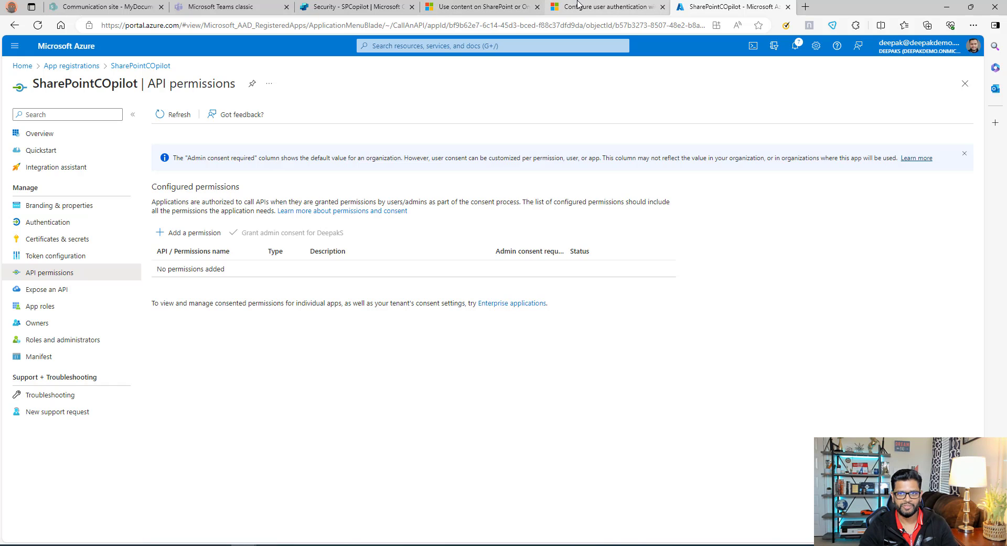
pyautogui.click(507, 7)
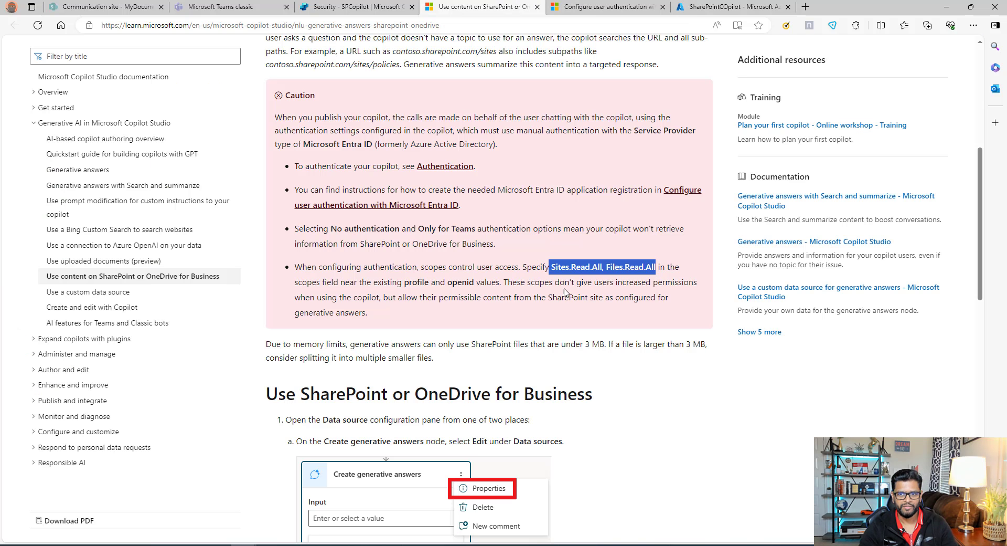
pyautogui.click(590, 267)
pyautogui.moveTo(606, 267); pyautogui.dragTo(656, 271)
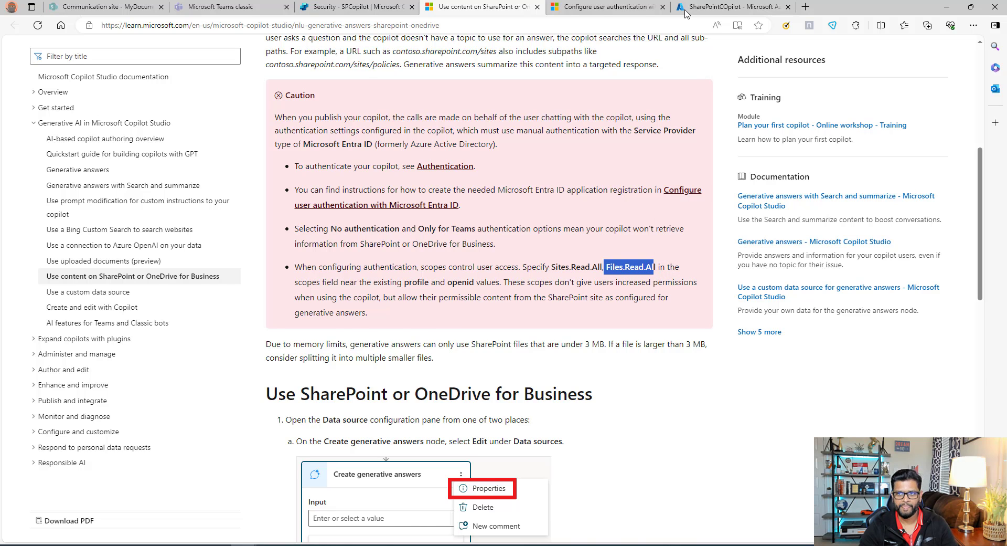
pyautogui.click(606, 7)
pyautogui.scroll(5, 418, 404)
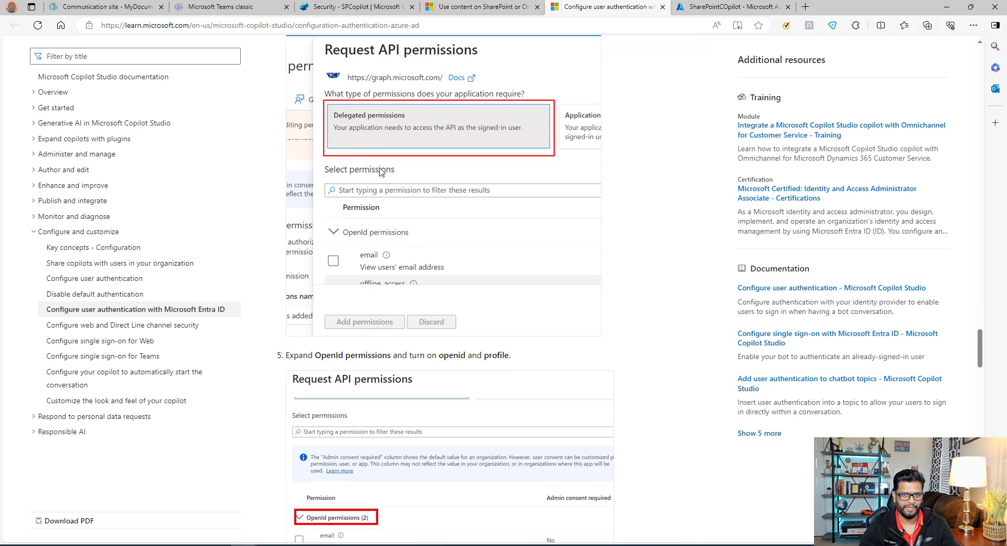
# Start a permission request for the SharePointCOpilot registration with Microsoft Graph delegated permissions, and select openid and profile.
pyautogui.hotkey('ctrl', 'Tab')
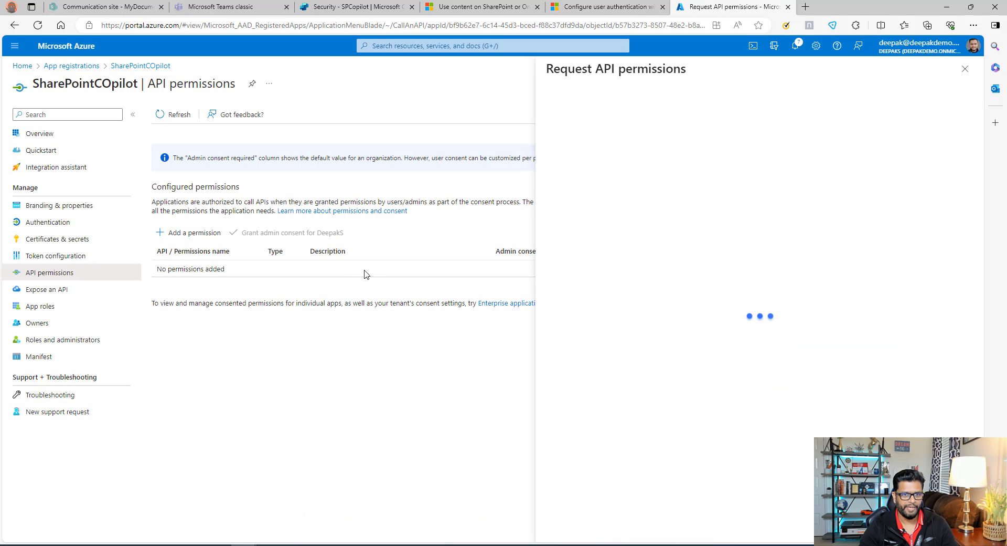
pyautogui.click(619, 194)
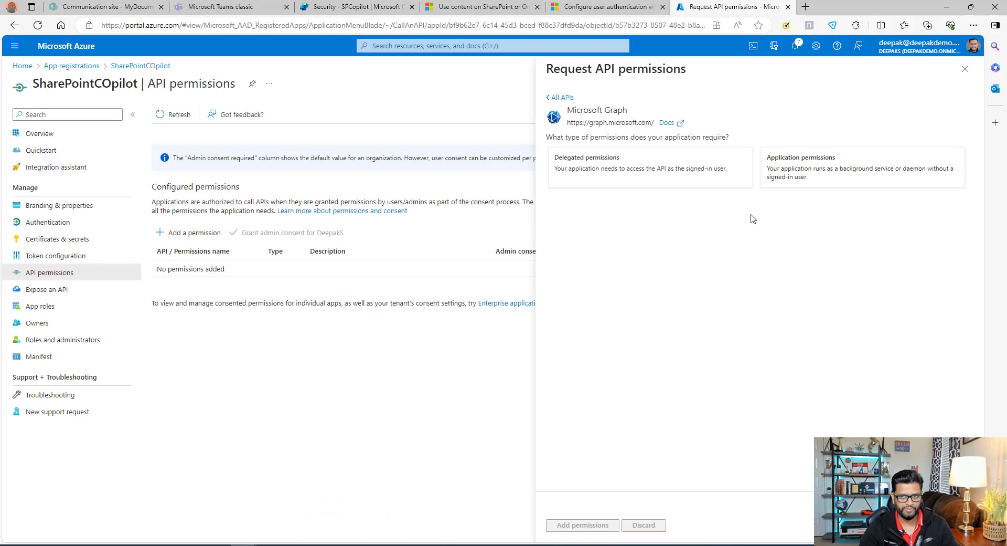
pyautogui.click(623, 176)
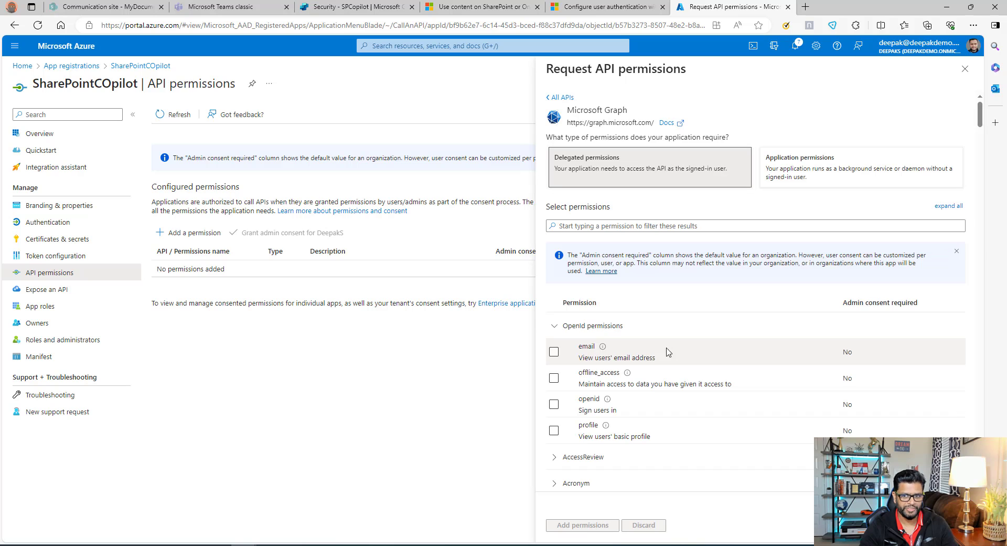
pyautogui.click(612, 224)
pyautogui.scroll(-1, 623, 336)
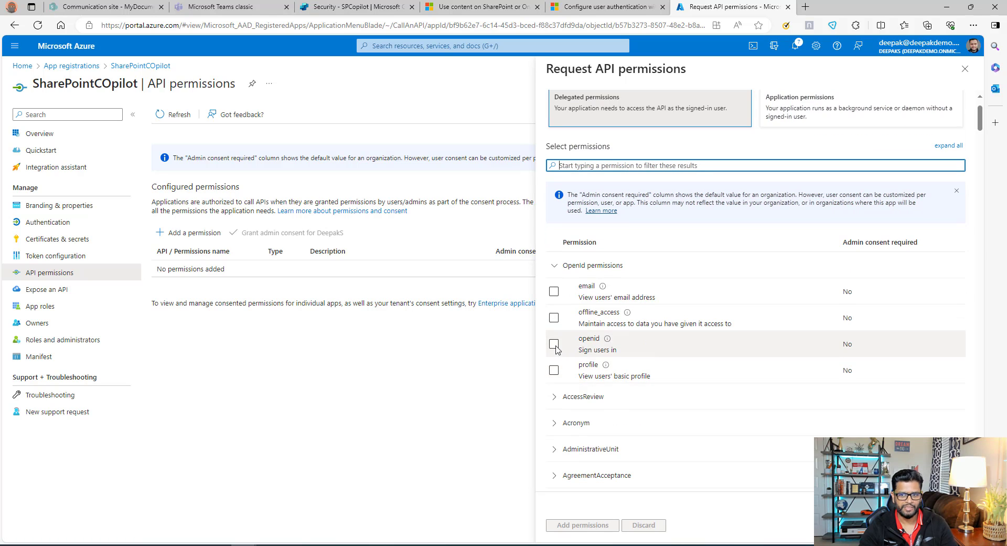
pyautogui.click(554, 344)
pyautogui.click(554, 370)
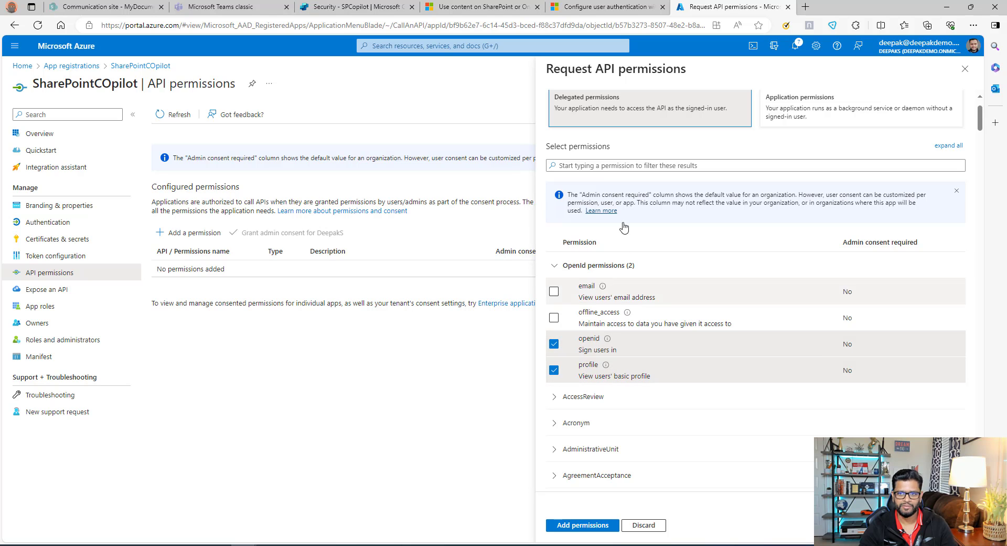
# Filter the delegated permissions by "file" and include Files.Read.All in the request.
pyautogui.click(604, 165)
pyautogui.write('file')
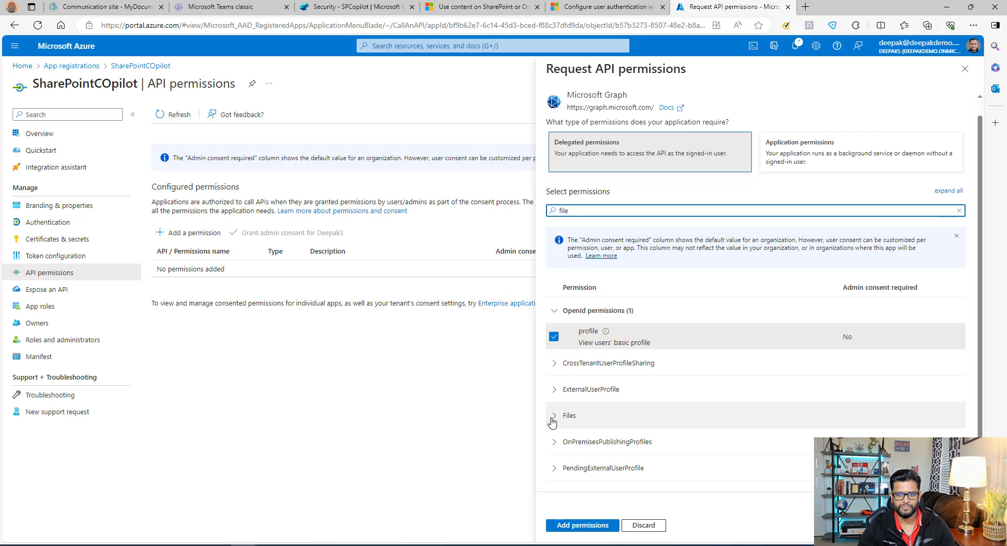
pyautogui.click(554, 422)
pyautogui.scroll(-2, 566, 368)
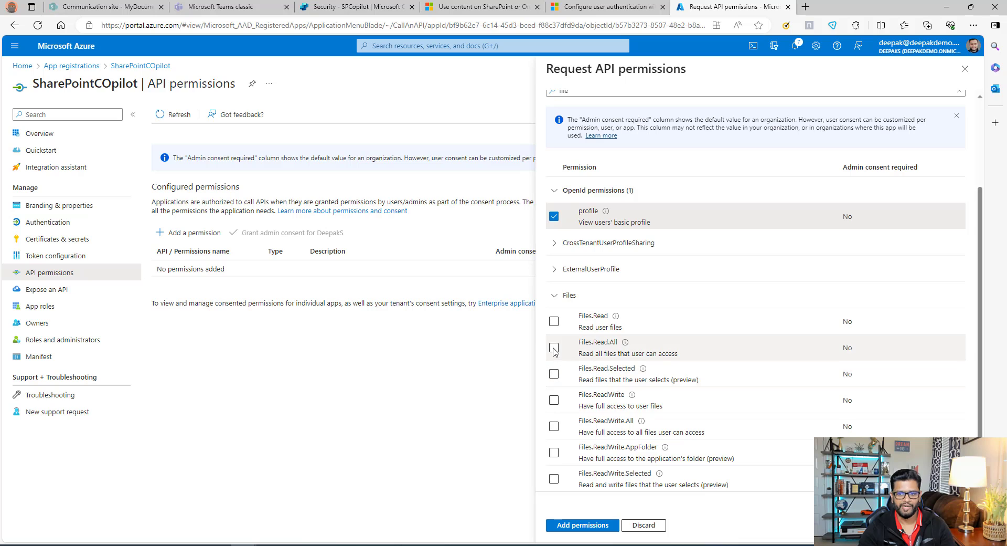
pyautogui.click(554, 348)
# Filter the delegated permissions by "site" and include Sites.Read.All in the request.
pyautogui.scroll(2, 577, 352)
pyautogui.doubleClick(574, 228)
pyautogui.write('s')
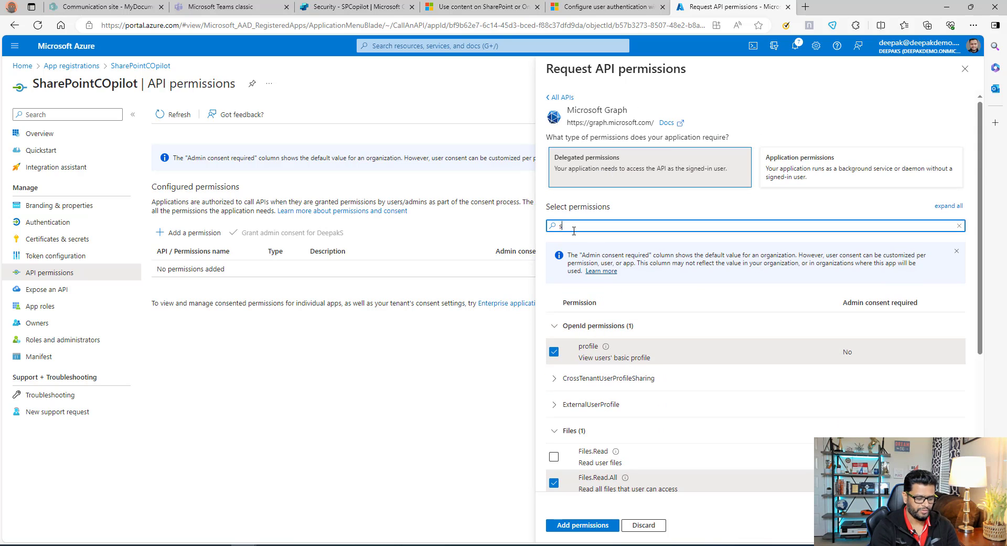
pyautogui.write('ite')
pyautogui.click(554, 430)
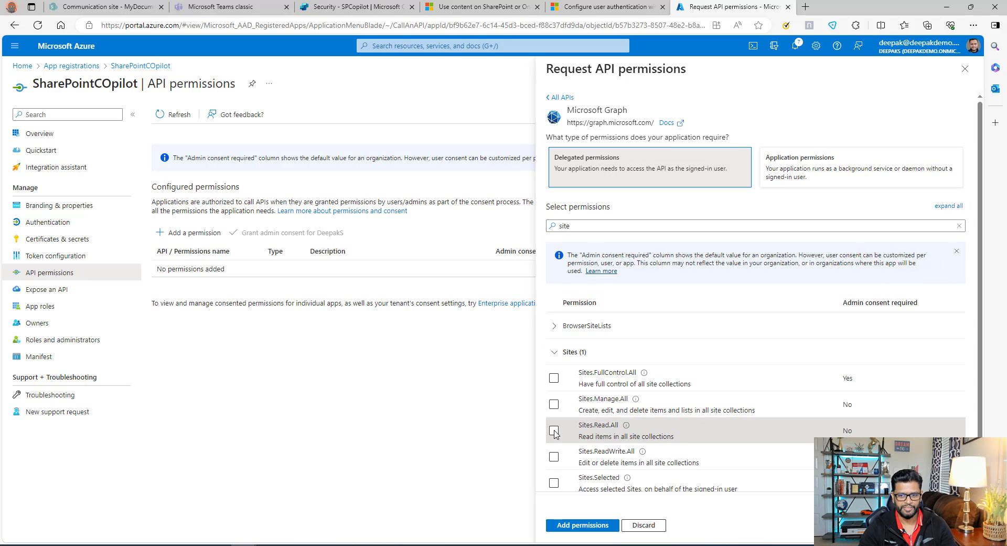
# Filter the delegated permissions by "user", select User.Read, and add all selected Microsoft Graph permissions to the registration.
pyautogui.doubleClick(565, 226)
pyautogui.write('user')
pyautogui.scroll(-10, 734, 341)
pyautogui.click(554, 362)
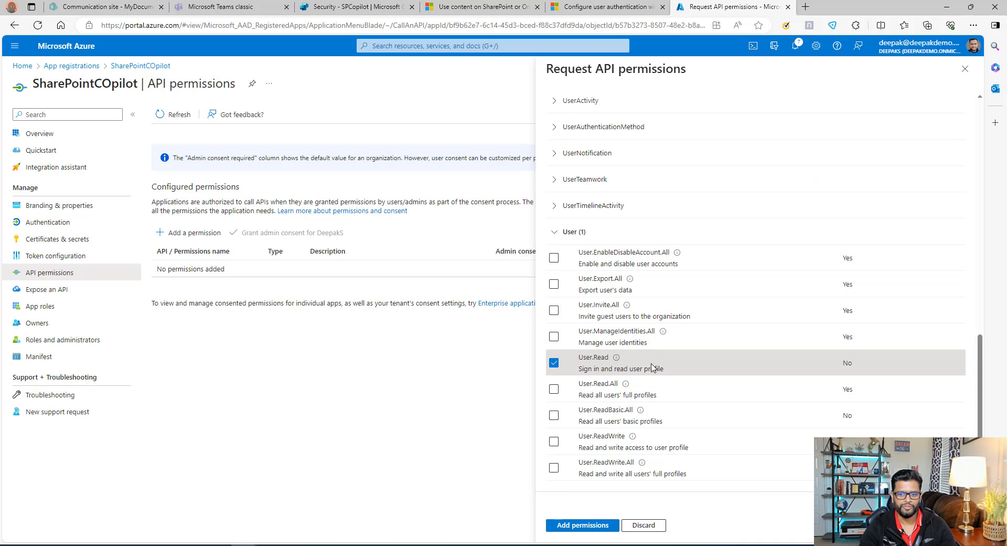
pyautogui.click(601, 529)
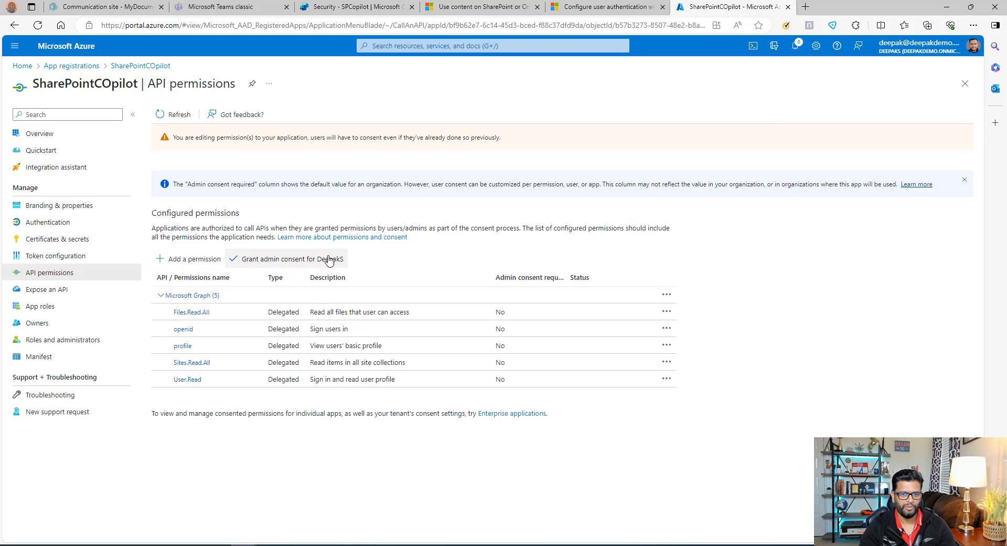
# Grant and confirm tenant-wide admin consent for the registration's configured Microsoft Graph permissions.
pyautogui.click(287, 264)
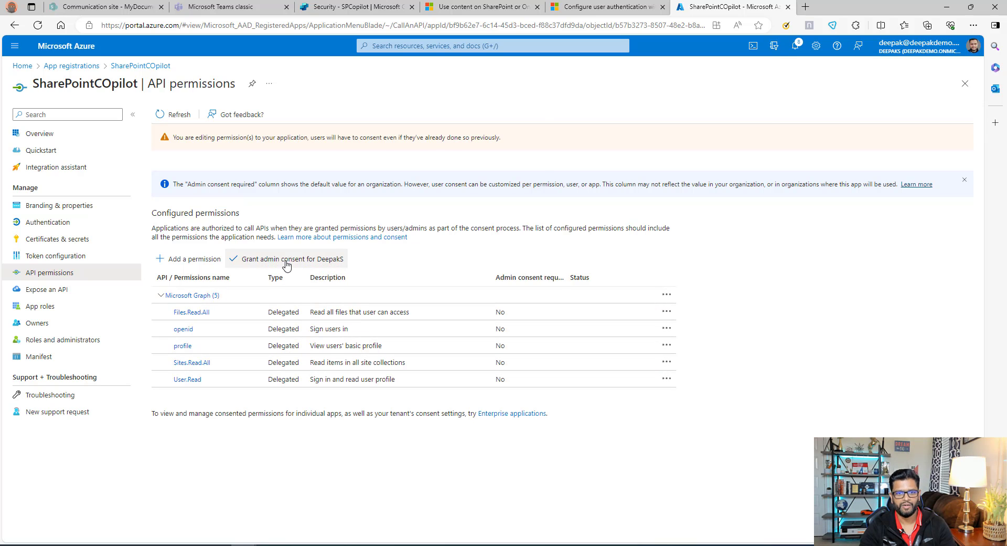
pyautogui.click(170, 181)
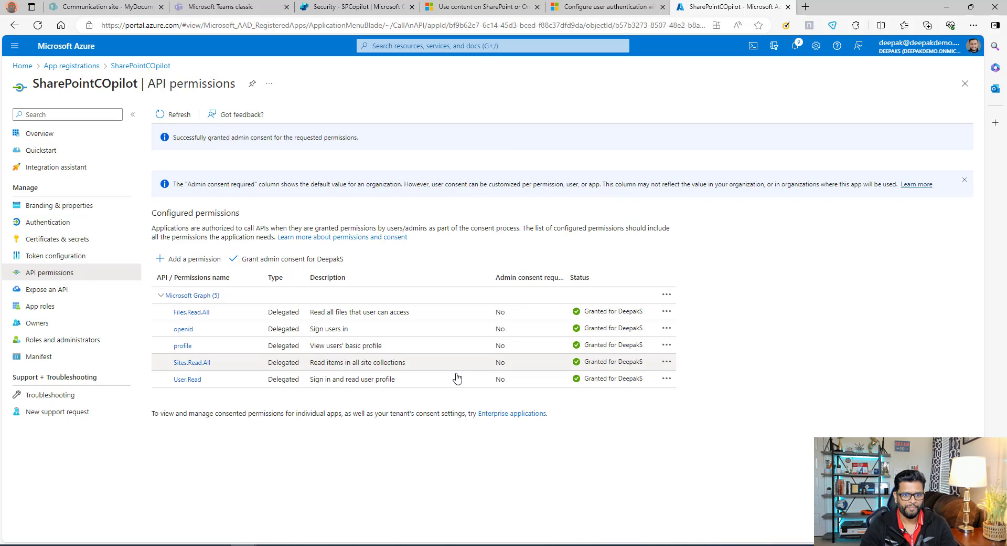
# Switch to Copilot Studio and check SPCopilot's Conversational boosting system topic for errors with the topic checker.
pyautogui.click(397, 7)
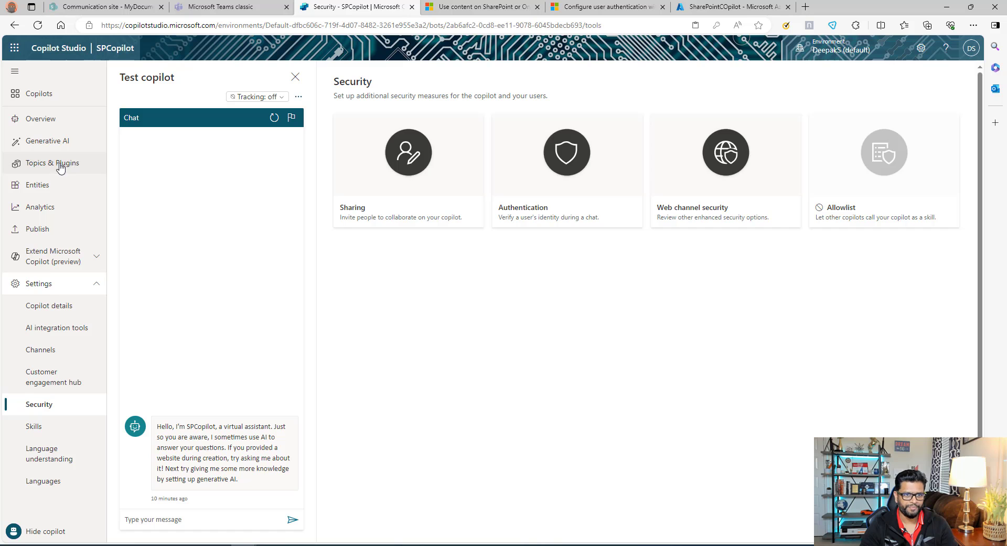
pyautogui.click(60, 167)
pyautogui.click(555, 135)
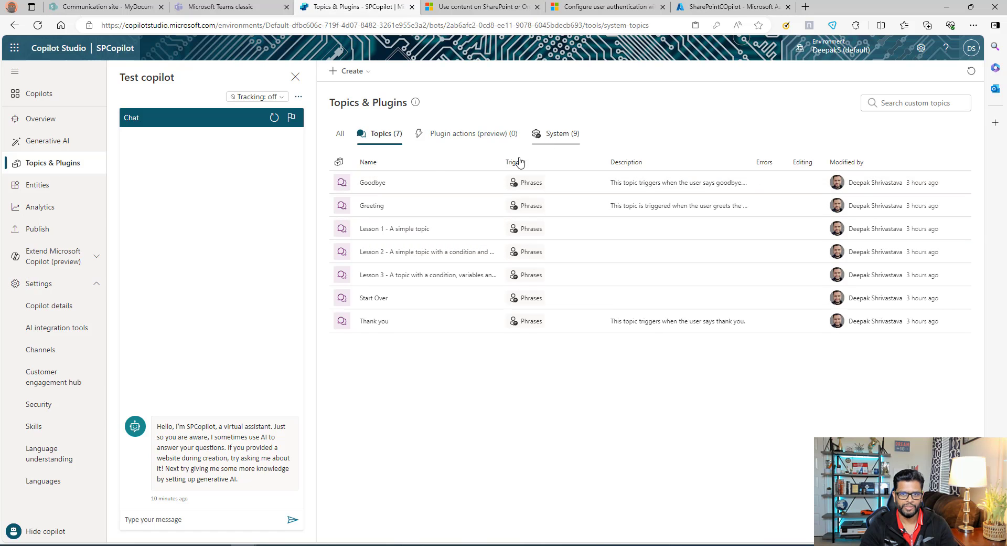
pyautogui.click(412, 234)
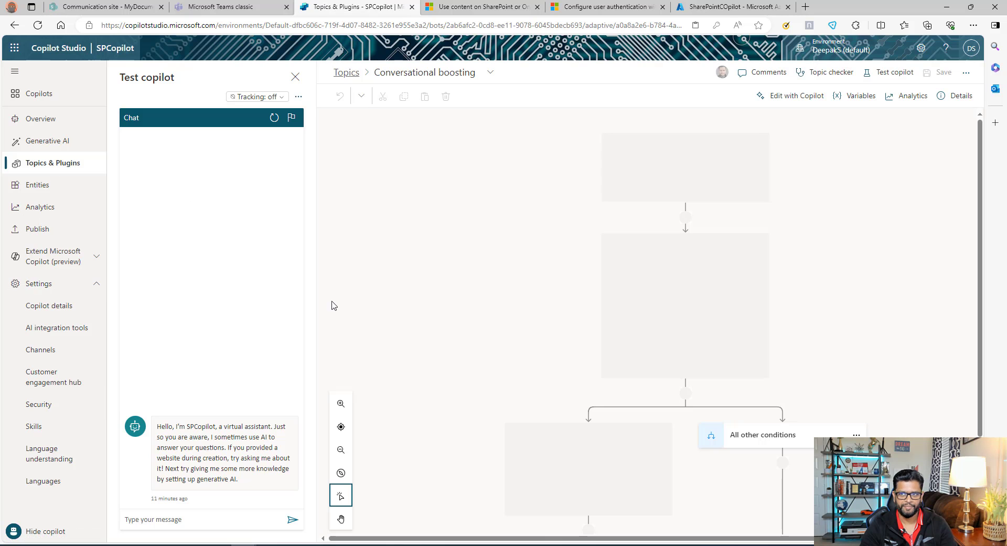
pyautogui.click(825, 72)
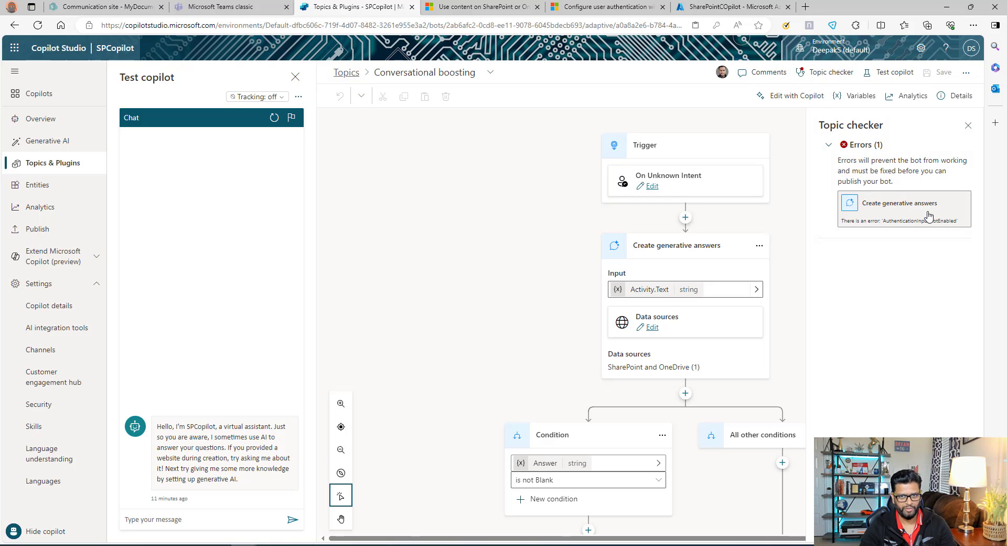
pyautogui.click(968, 127)
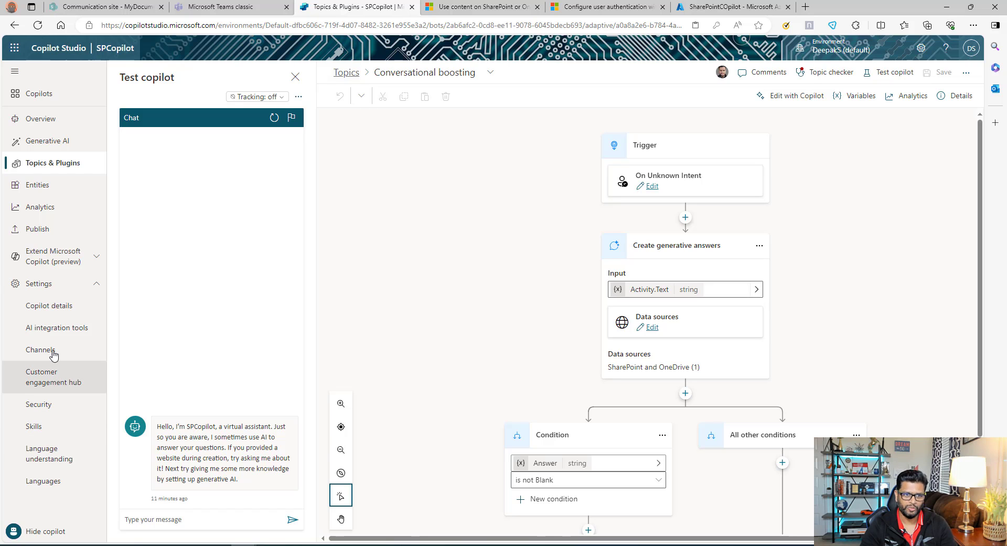
# Publish SPCopilot from its Publish page.
pyautogui.click(44, 231)
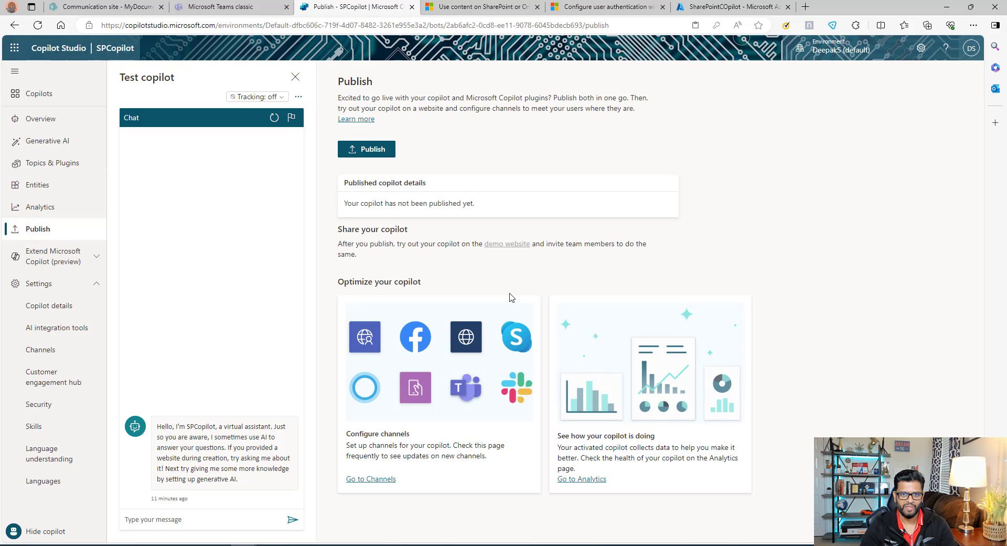
pyautogui.click(370, 151)
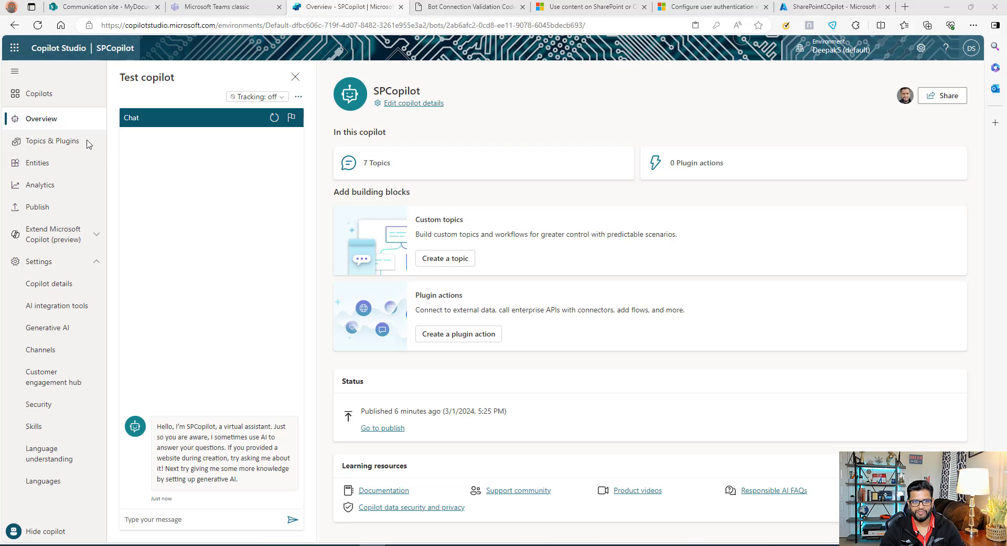
# Open SPCopilot's Conversational boosting system topic to review its generative answers node.
pyautogui.click(79, 142)
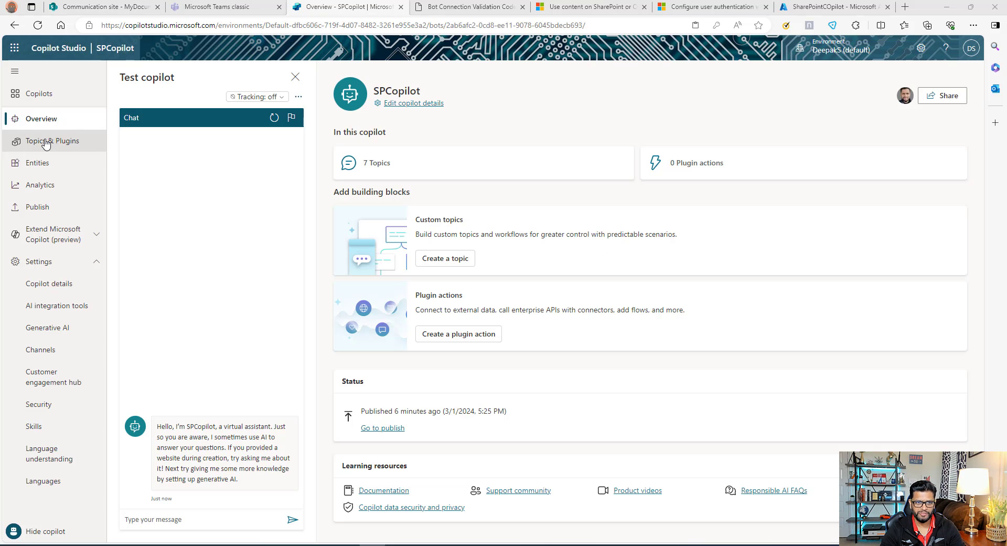
pyautogui.click(550, 138)
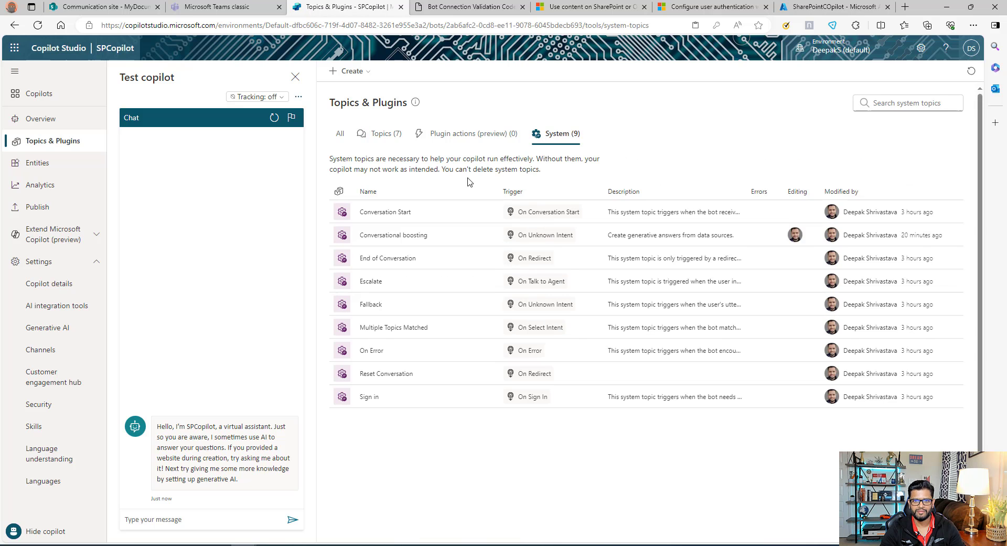
pyautogui.click(396, 236)
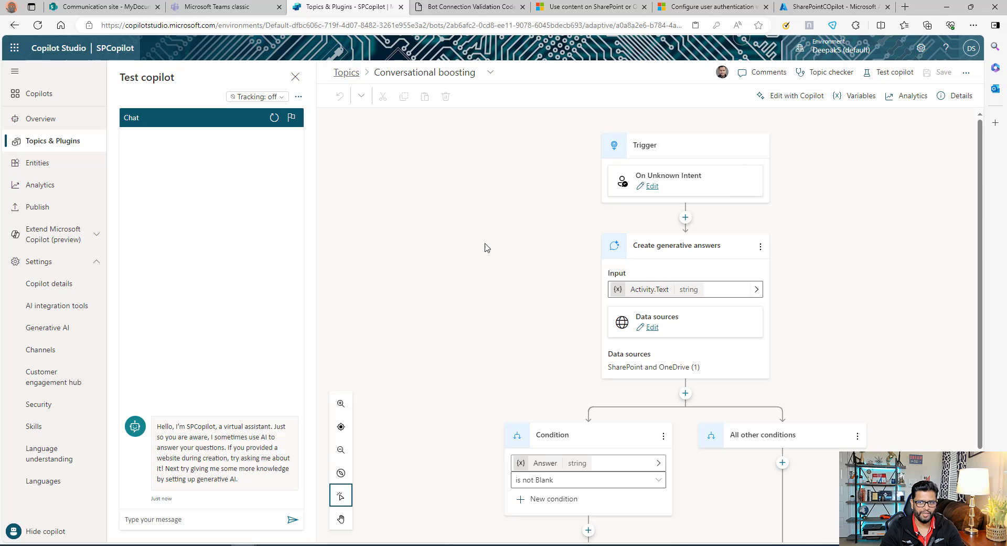
# Review SPCopilot's authentication settings to check manual authentication and the requirement for users to sign in.
pyautogui.click(186, 520)
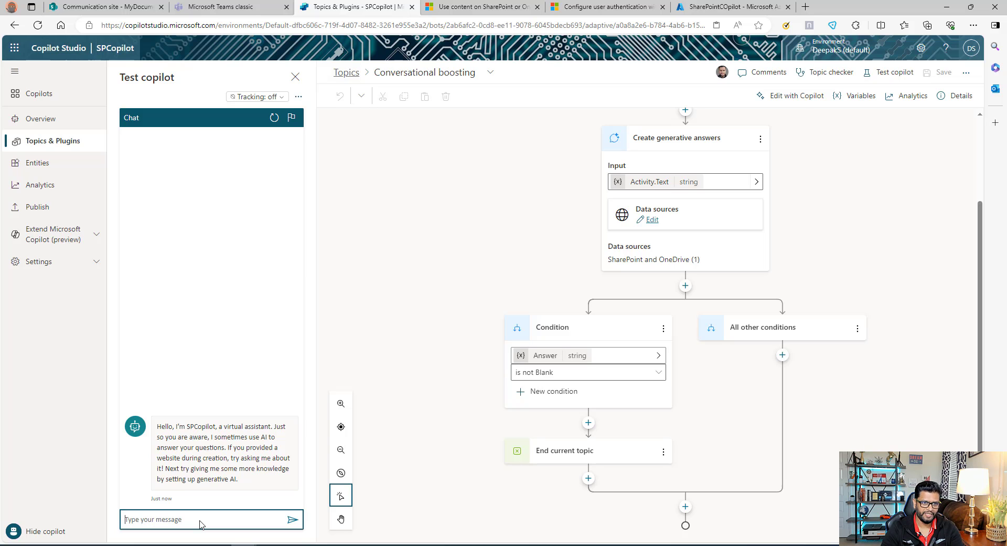
pyautogui.click(93, 262)
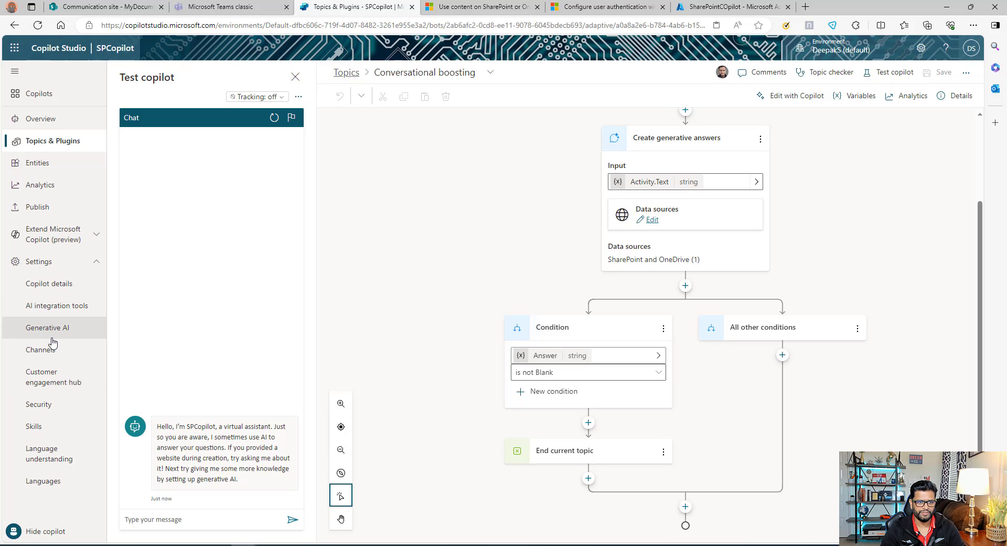
pyautogui.click(40, 404)
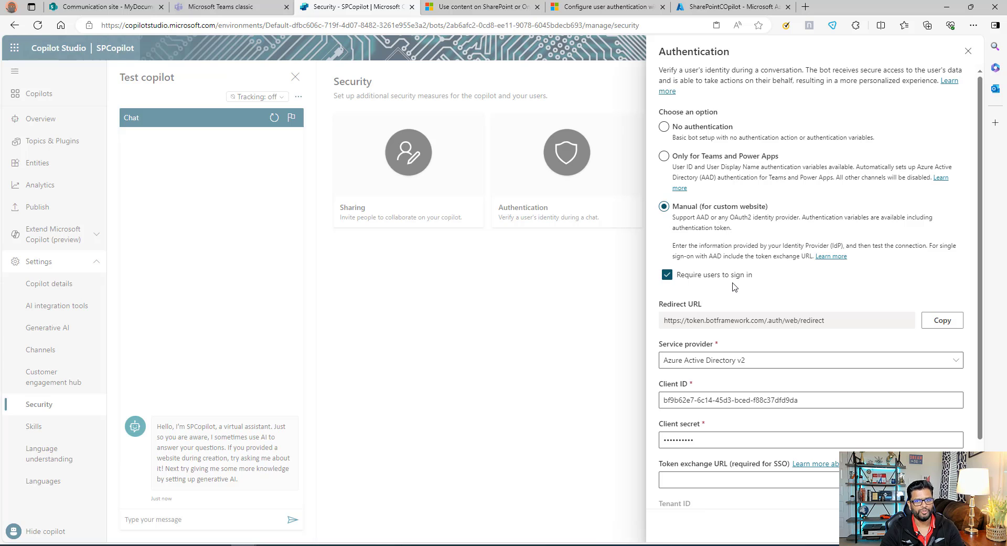
pyautogui.click(969, 51)
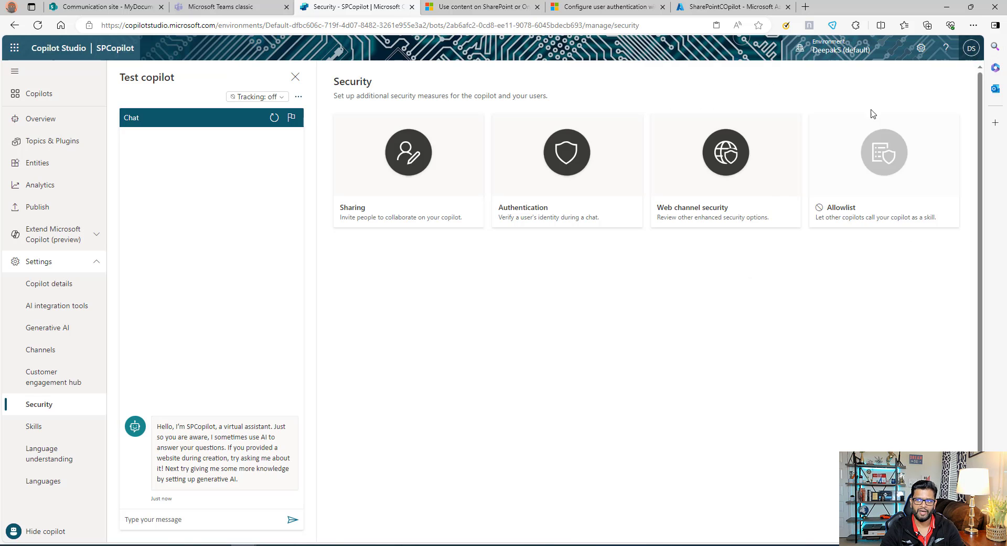
# Ask the test copilot "what is the maximum file size i can uplaod in sharepoint".
pyautogui.click(187, 524)
pyautogui.write('what is the maximum file size i can uplaod in sharepoint')
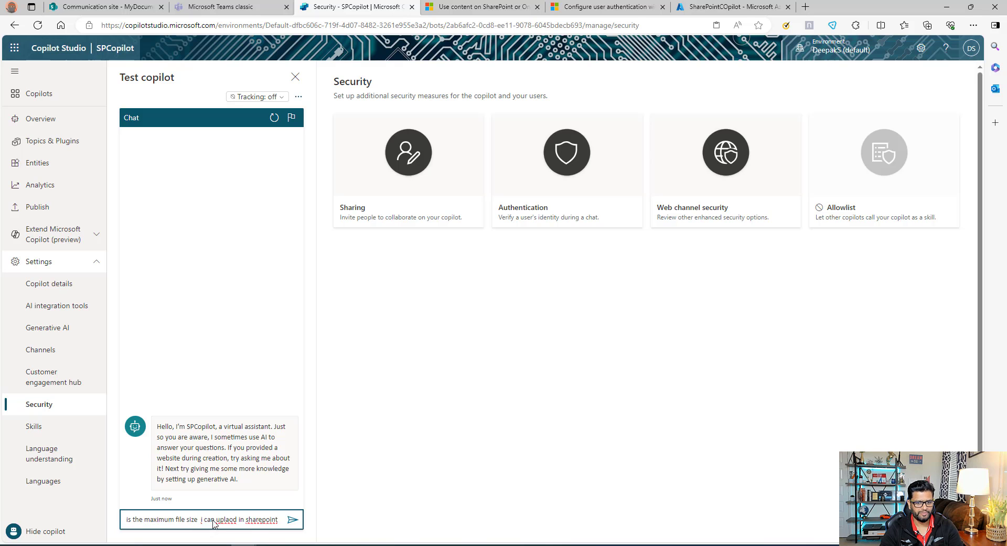
pyautogui.click(292, 519)
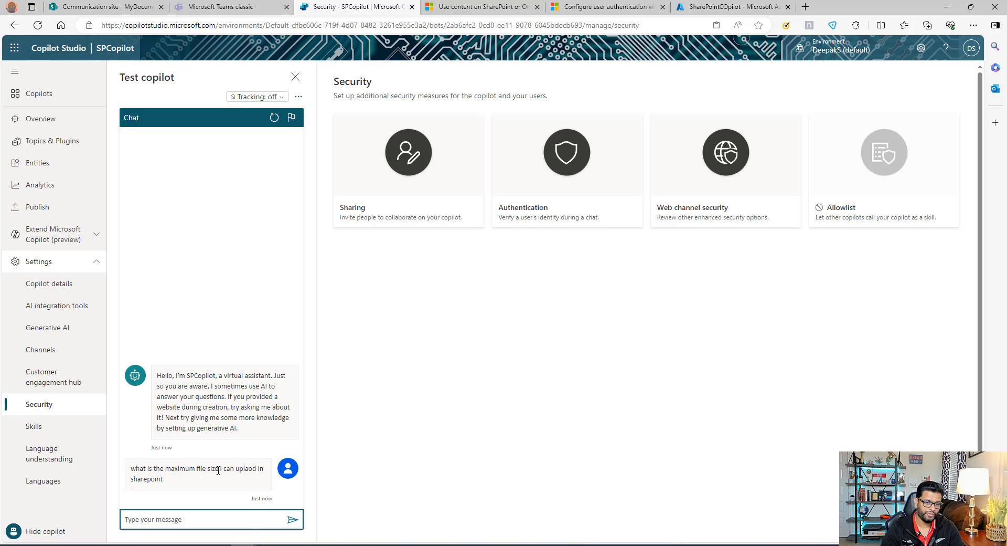
pyautogui.click(210, 483)
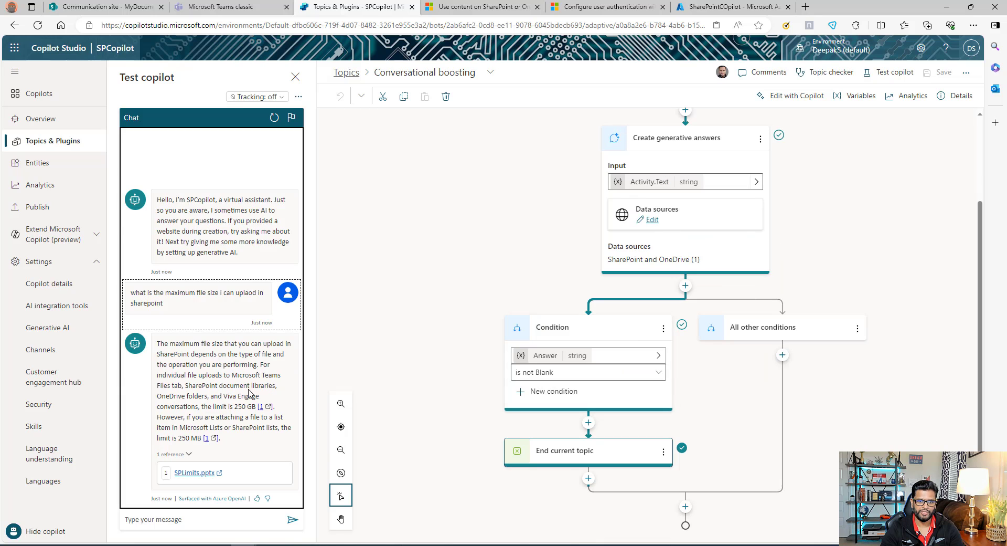
# Check the answer against slide 3 of the cited SPLimits.pptx and switch back to Copilot Studio.
pyautogui.click(203, 475)
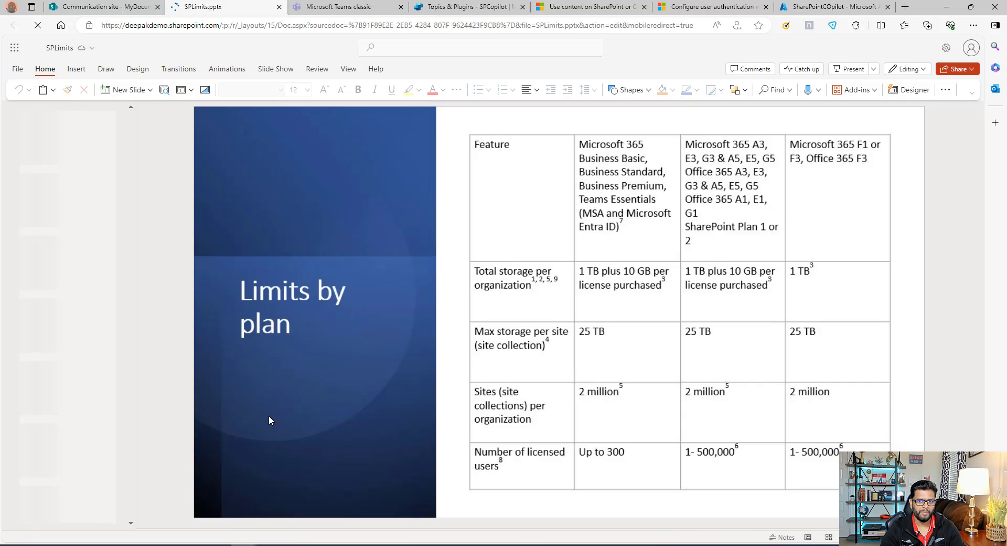
pyautogui.click(67, 270)
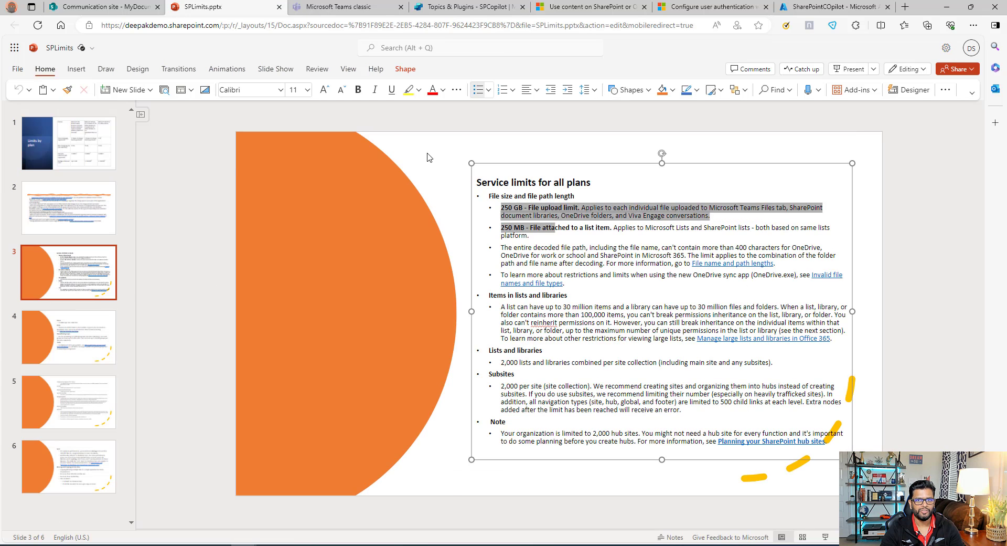
pyautogui.hotkey('ctrl', '4')
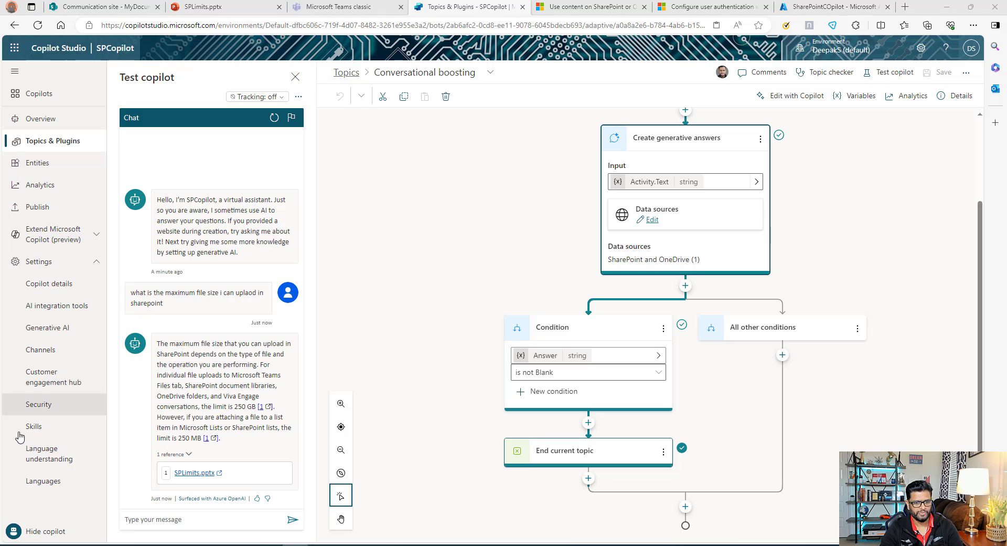
# Ask the test copilot "How to create a shared environment?" and look over the MyDocuments library in SharePoint that holds its source content.
pyautogui.click(156, 520)
pyautogui.write('How to create a shared environment?')
pyautogui.press('Return')
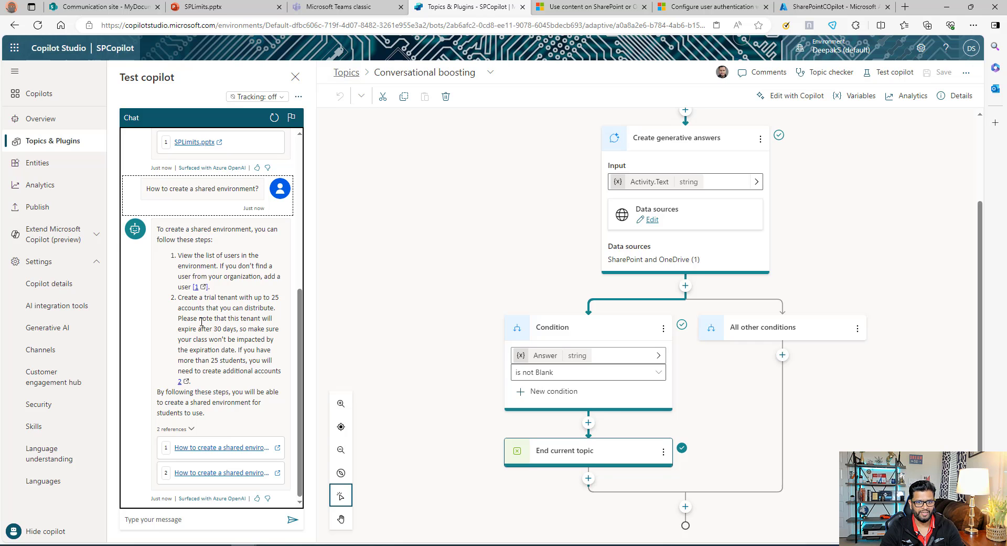
pyautogui.click(70, 6)
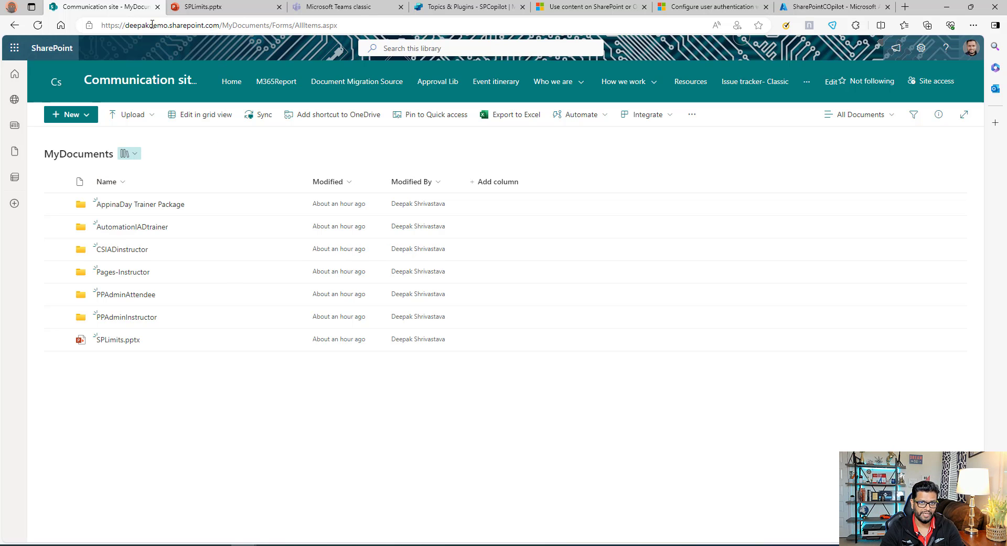
pyautogui.click(528, 5)
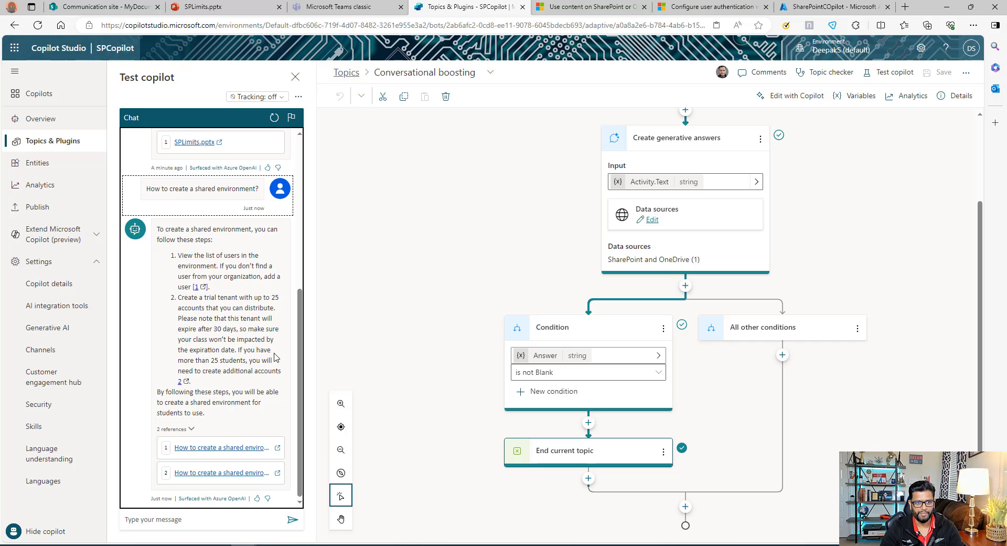
# Publish the latest SPCopilot content and confirm the publication.
pyautogui.click(38, 207)
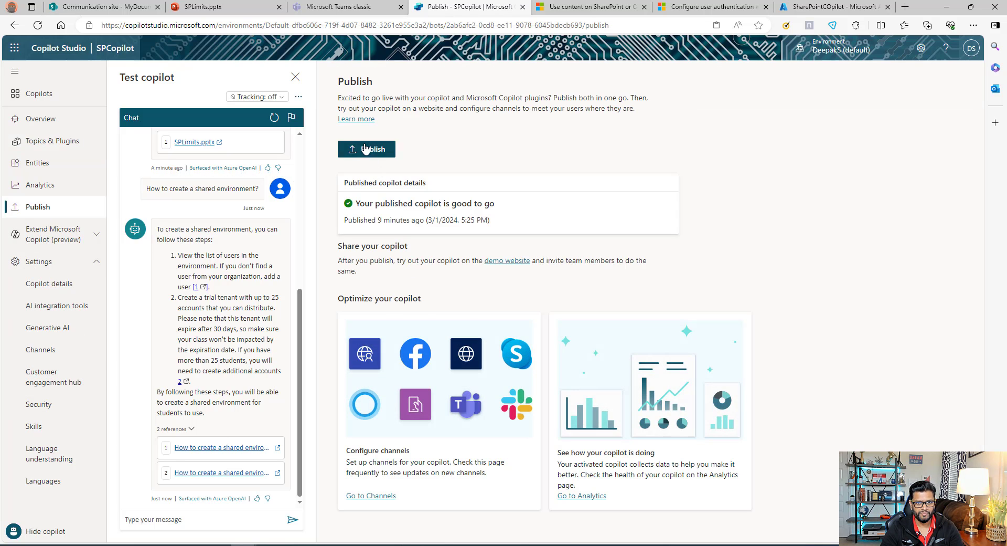
pyautogui.click(362, 149)
pyautogui.click(534, 306)
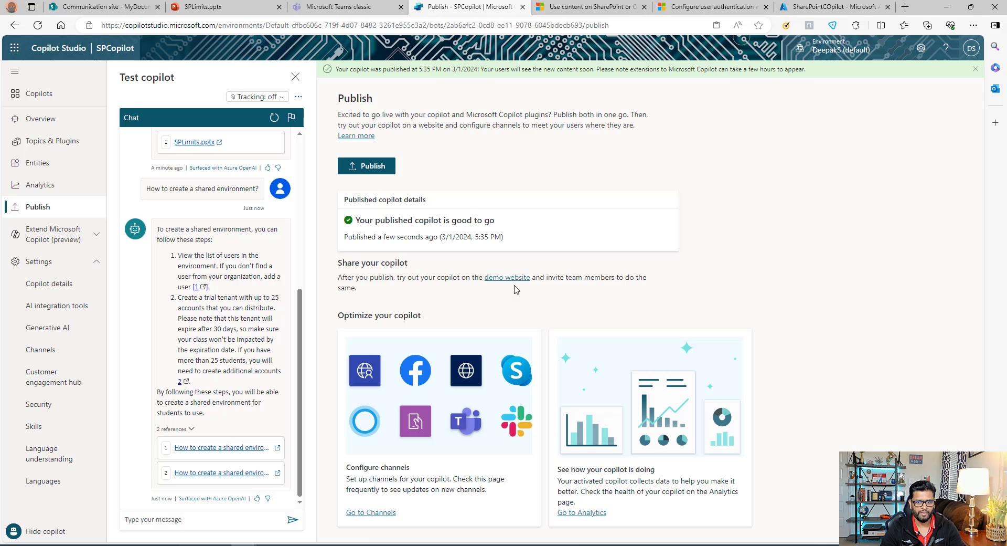
# Copy SPCopilot's default embed code from the Custom website channel.
pyautogui.click(380, 512)
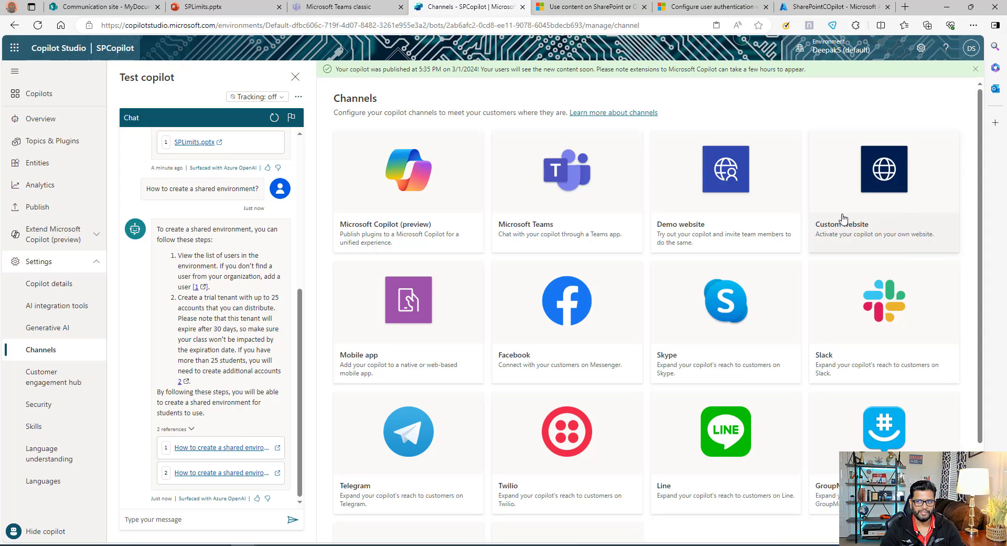
pyautogui.click(896, 205)
pyautogui.hotkey('ctrl', 'c')
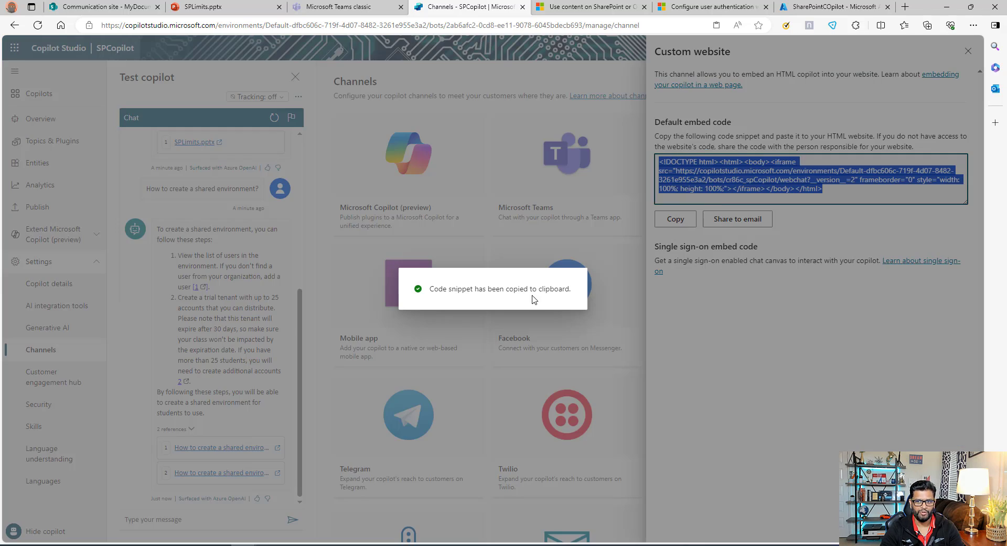
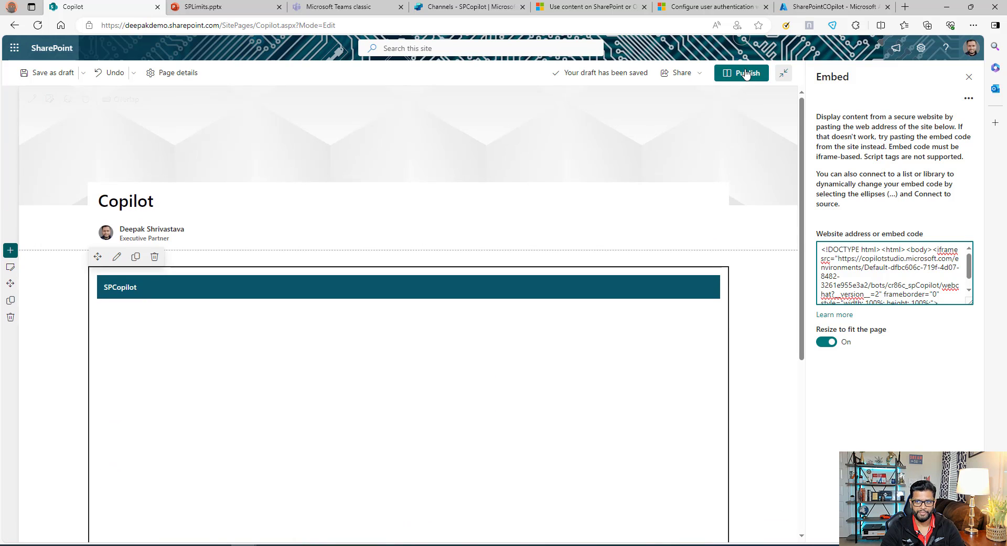
# Publish the SharePoint page titled Copilot with the embedded SPCopilot chat and dismiss the page promotion options.
pyautogui.click(746, 73)
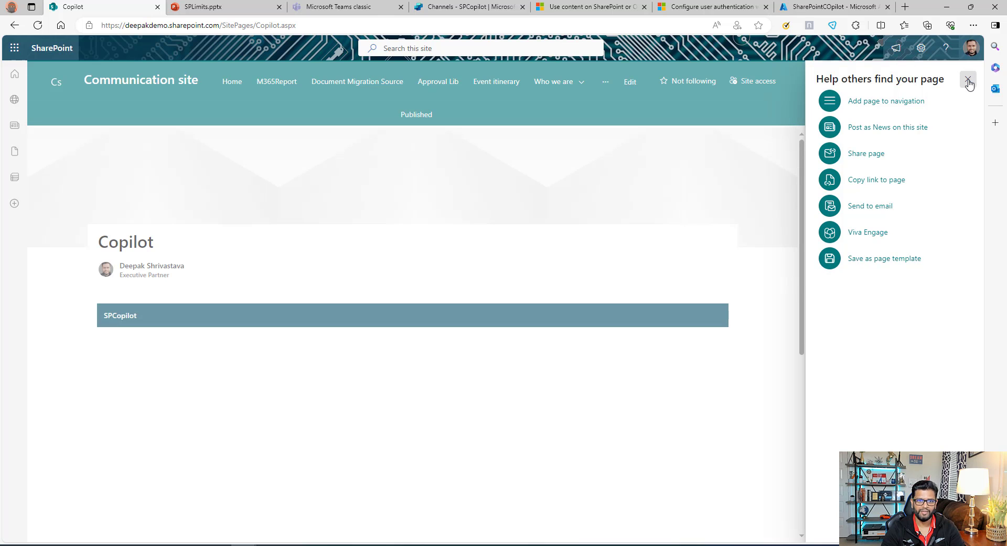
pyautogui.click(969, 79)
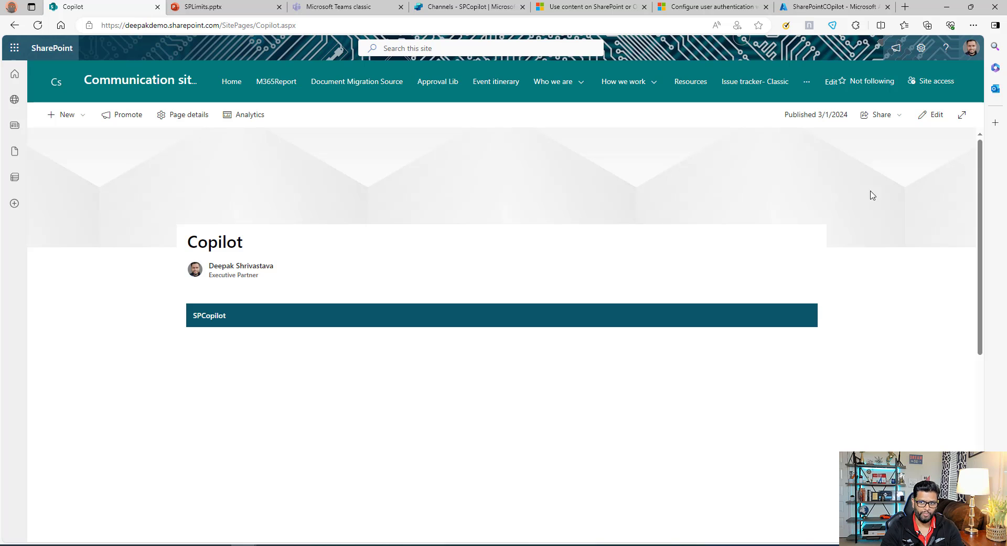
# Check the site's HTML Field Security settings for copilotstudio.microsoft.com among the allowed iframe domains.
pyautogui.click(918, 48)
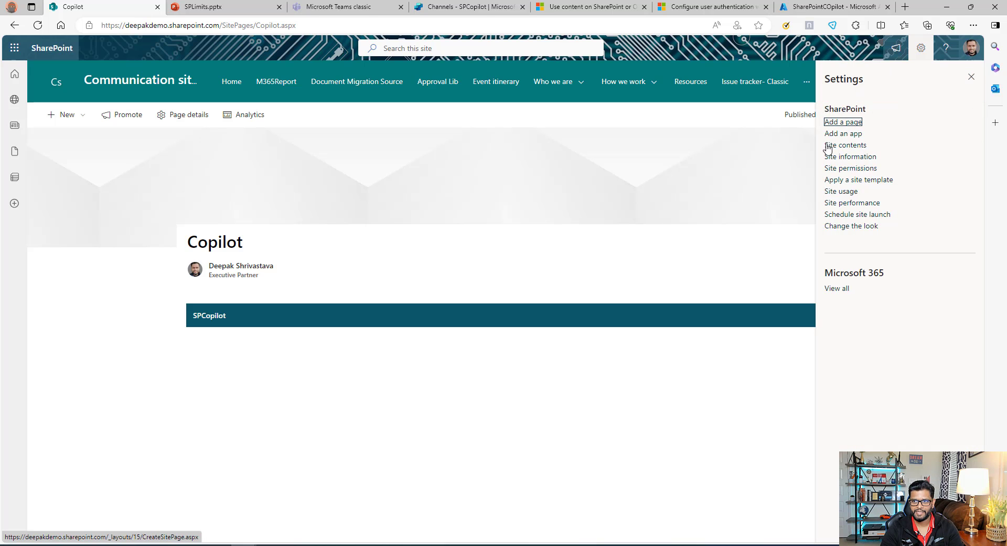
pyautogui.click(860, 159)
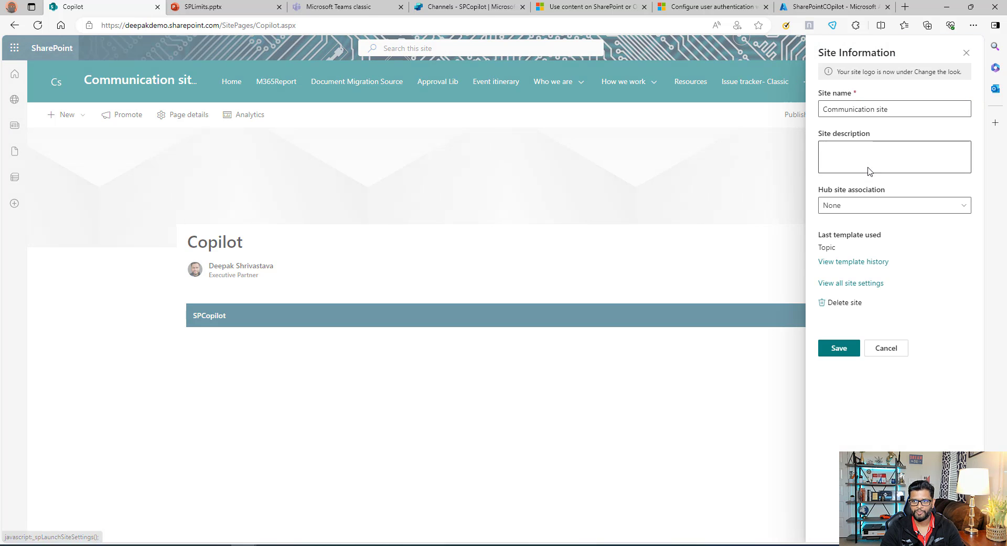
pyautogui.click(852, 284)
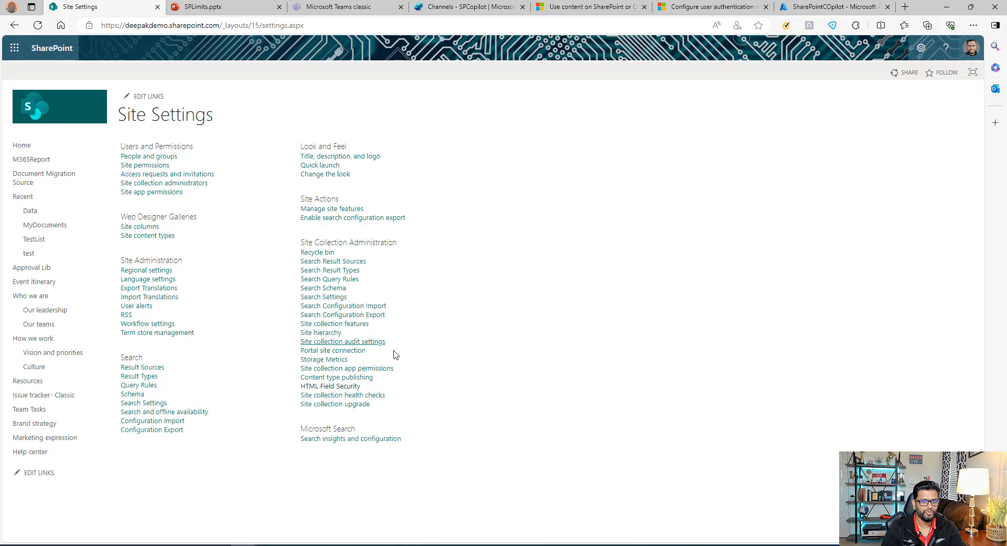
pyautogui.click(330, 391)
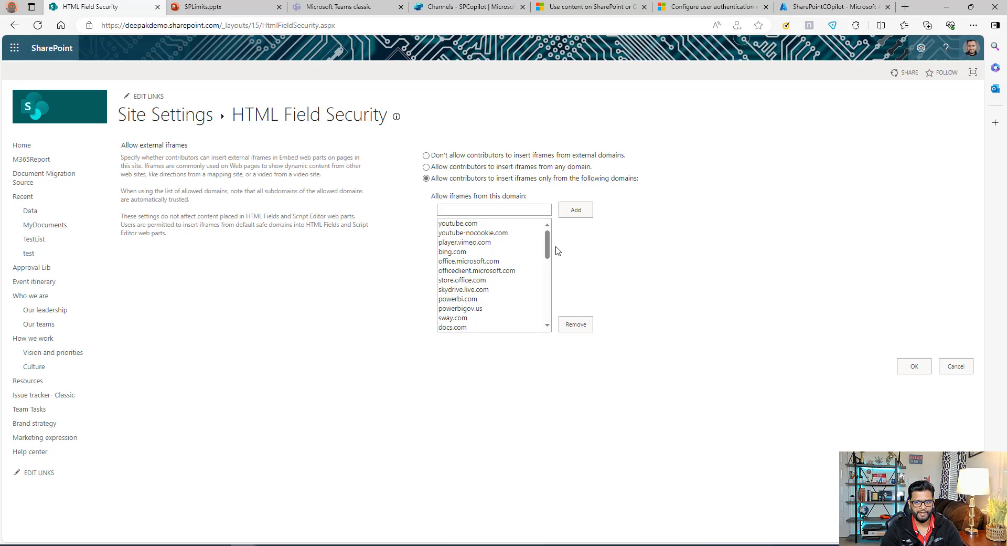
pyautogui.moveTo(546, 250); pyautogui.dragTo(543, 288)
pyautogui.scroll(-5, 543, 288)
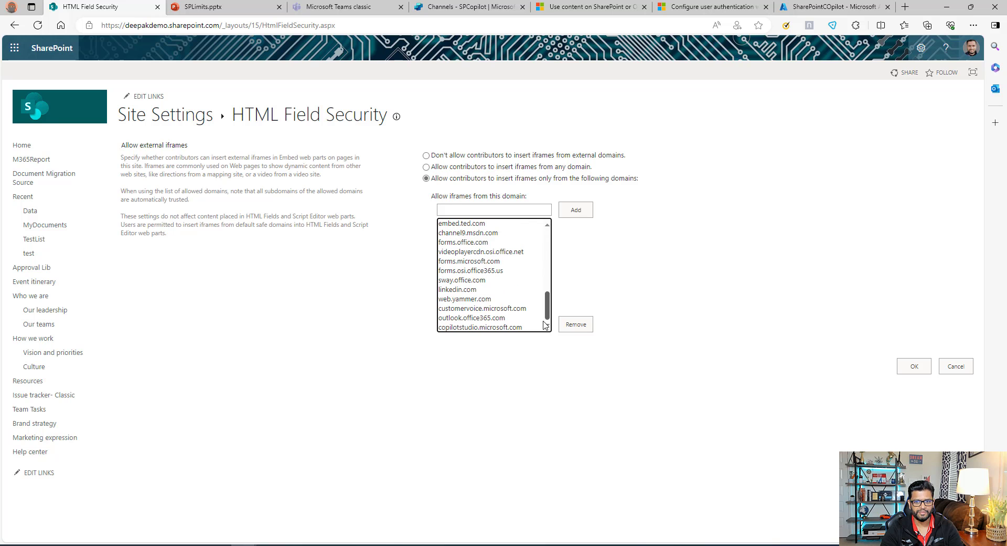
pyautogui.click(487, 329)
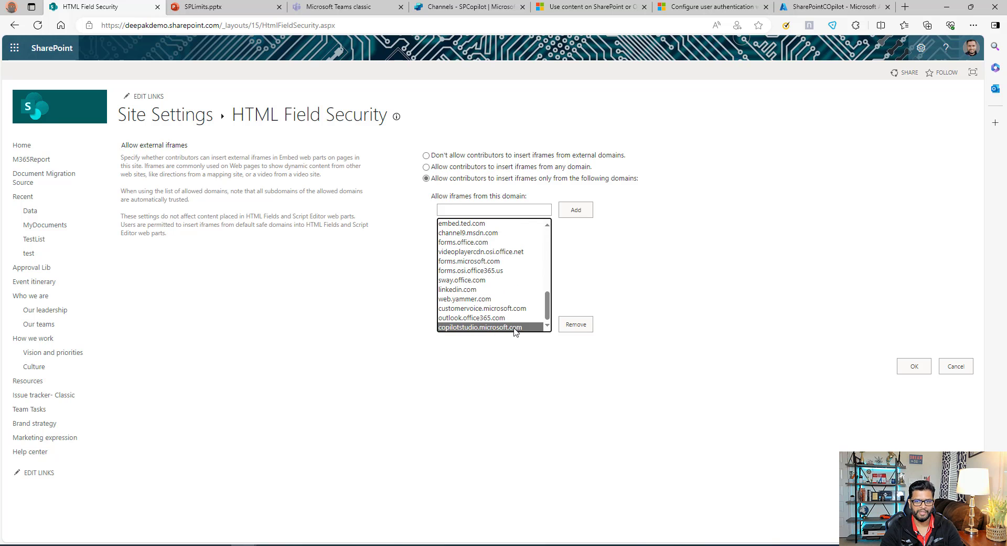
pyautogui.click(474, 207)
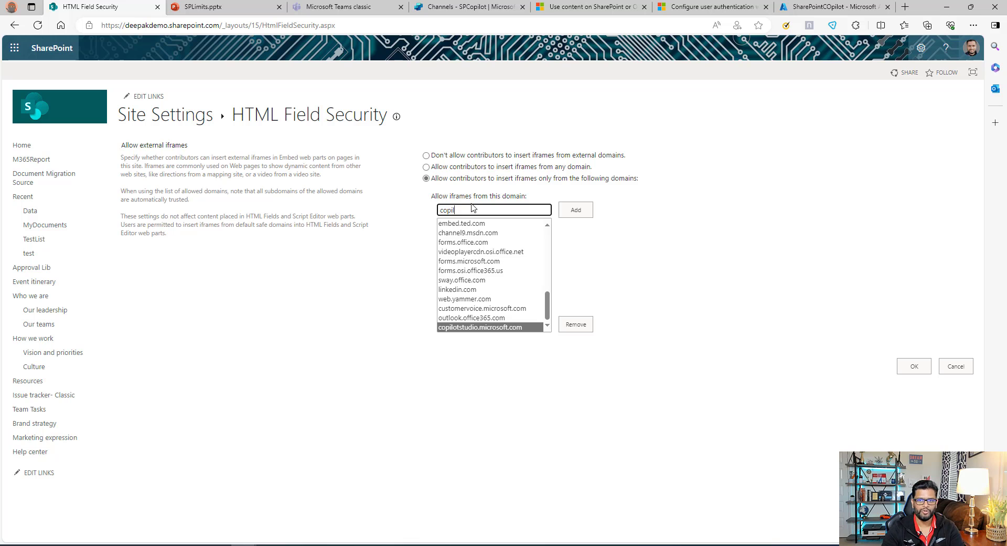
pyautogui.write('copil')
pyautogui.press('BackSpace')
pyautogui.press('BackSpace')
pyautogui.press('BackSpace')
pyautogui.press('BackSpace')
pyautogui.press('BackSpace')
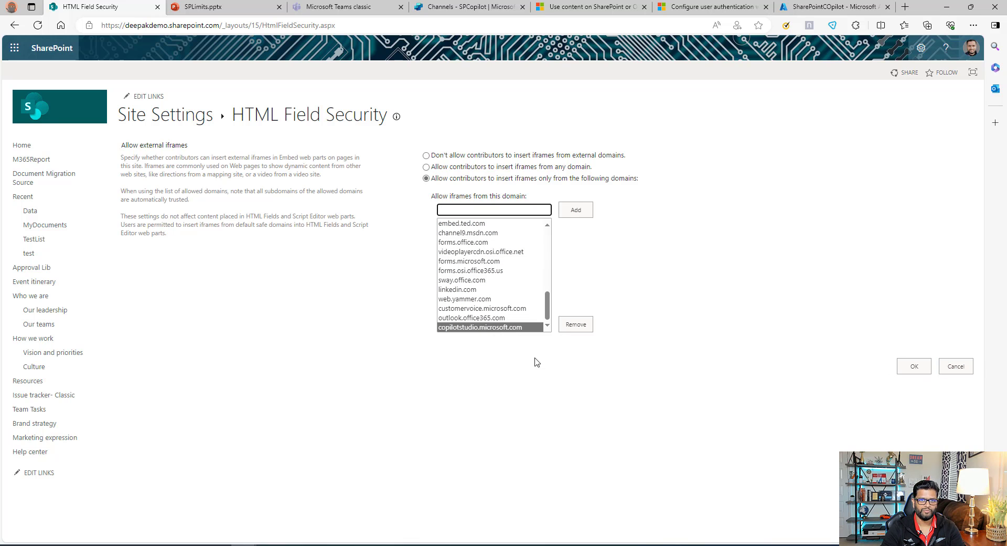
# Return to the published Copilot page and sign in to the embedded SPCopilot chat by submitting the validation code.
pyautogui.click(15, 26)
pyautogui.click(21, 28)
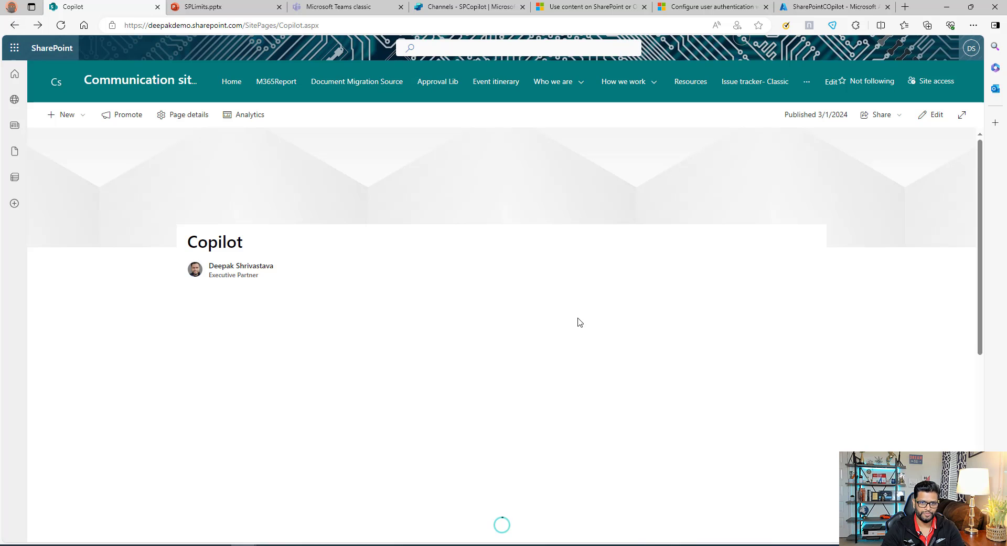
pyautogui.scroll(-3, 721, 337)
pyautogui.scroll(-3, 683, 344)
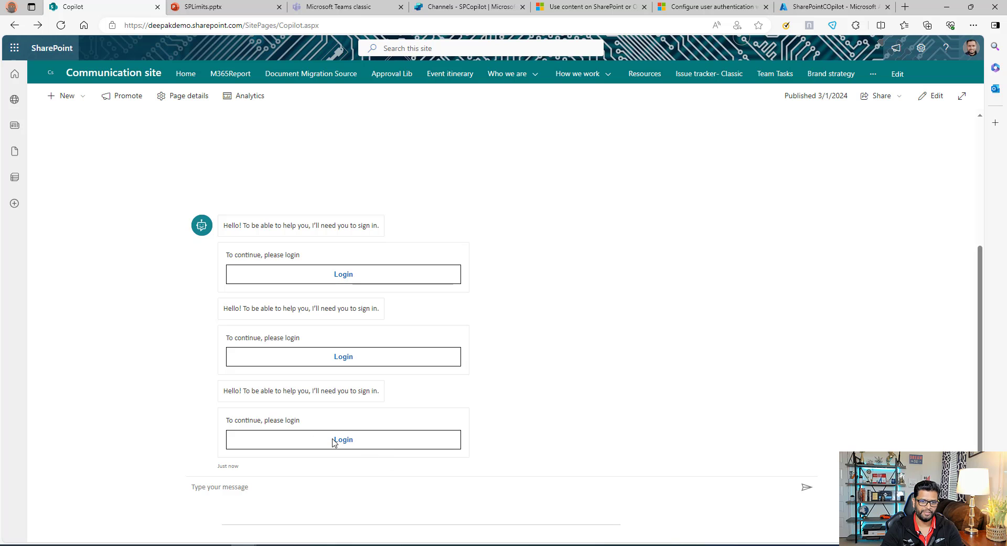
pyautogui.click(338, 441)
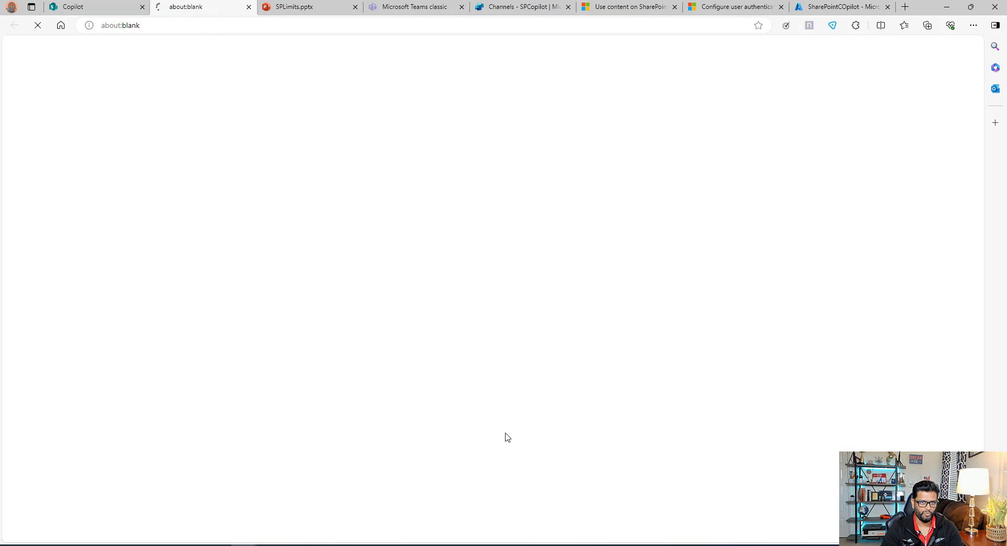
pyautogui.click(52, 107)
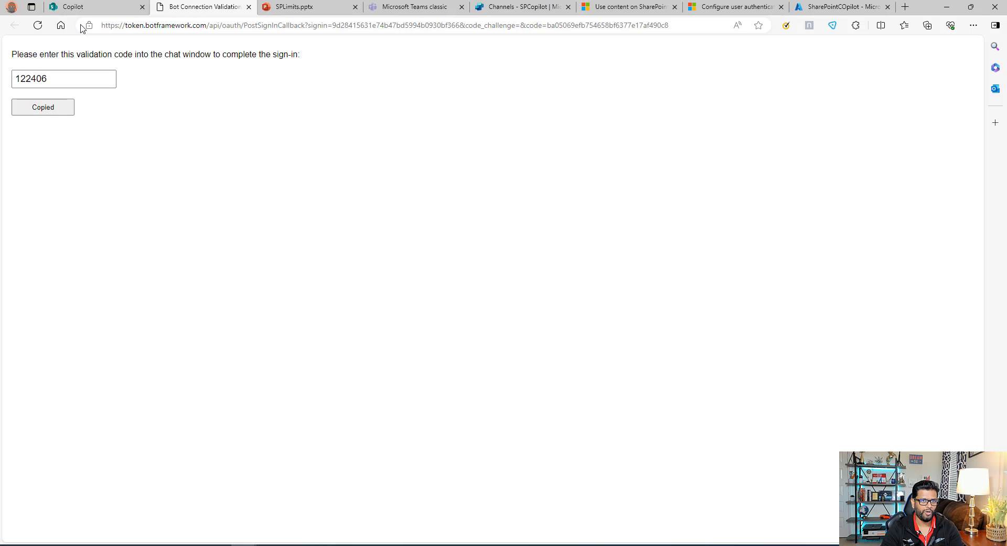
pyautogui.click(79, 7)
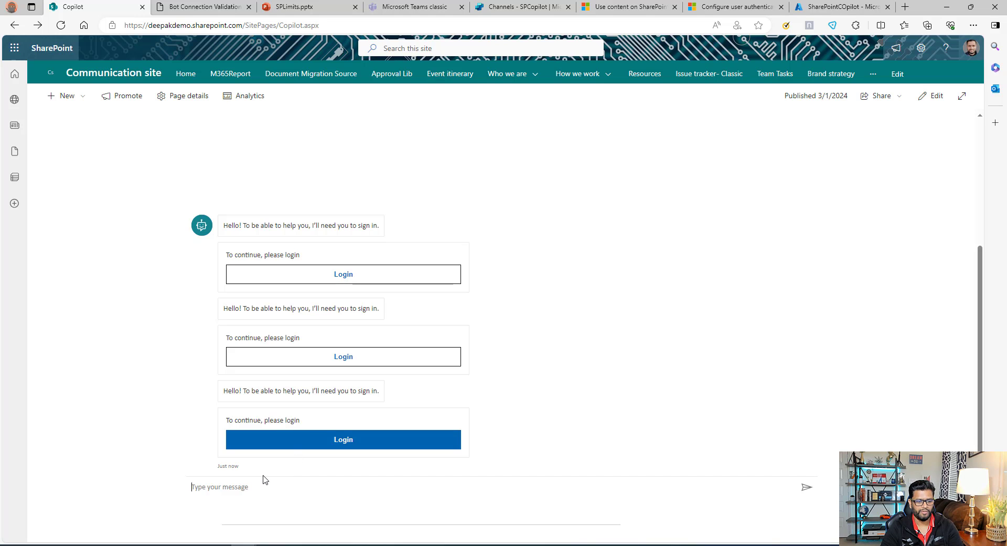
pyautogui.hotkey('ctrl', 'v')
pyautogui.press('Return')
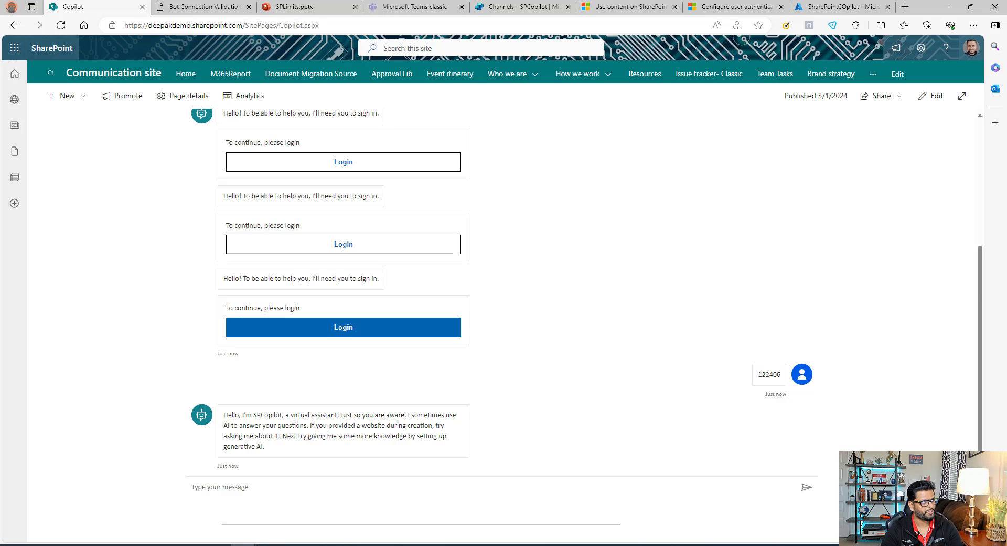
# Ask the embedded SPCopilot "Total storage per organization".
pyautogui.hotkey('ctrl', 'v')
pyautogui.press('Return')
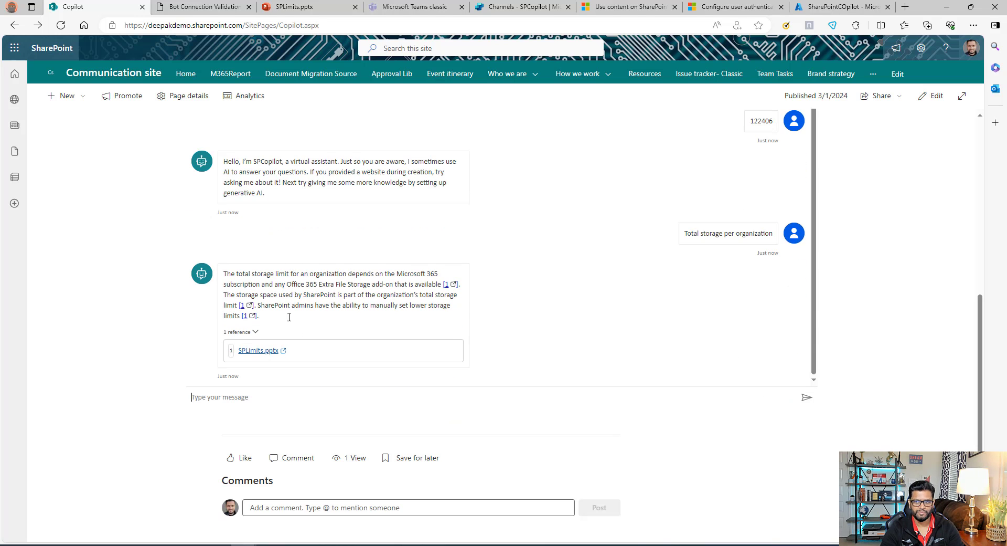
# Ask the embedded SPCopilot "key takeaways Managed Environments and Deployment via Powe Platform Pipelines" and review the chat on the page.
pyautogui.hotkey('ctrl', 'v')
pyautogui.press('Return')
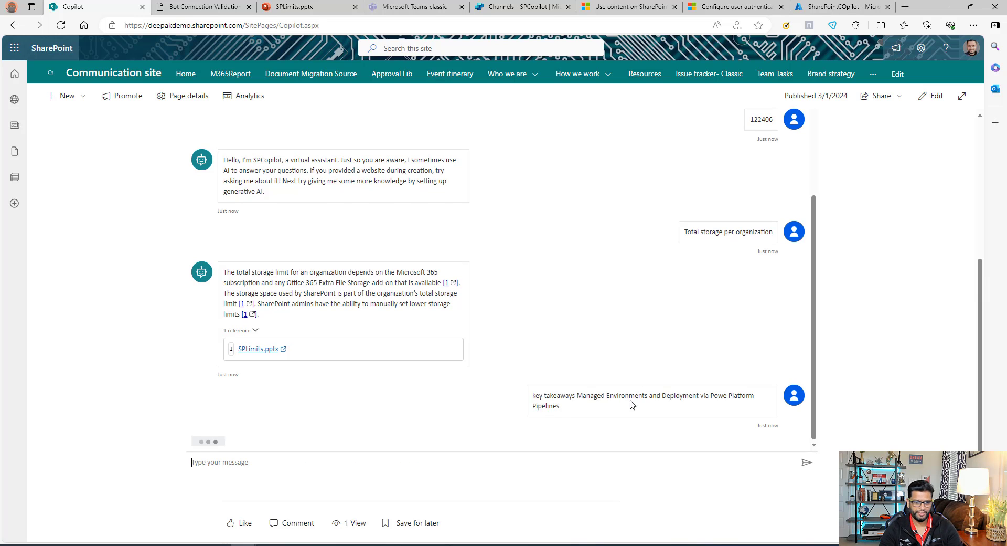
pyautogui.scroll(5, 245, 329)
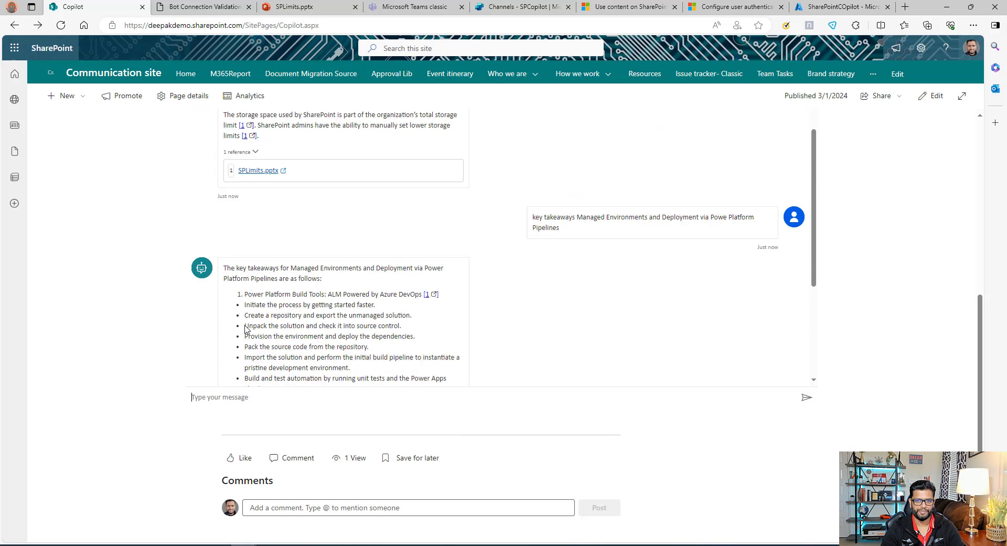
pyautogui.scroll(15, 245, 330)
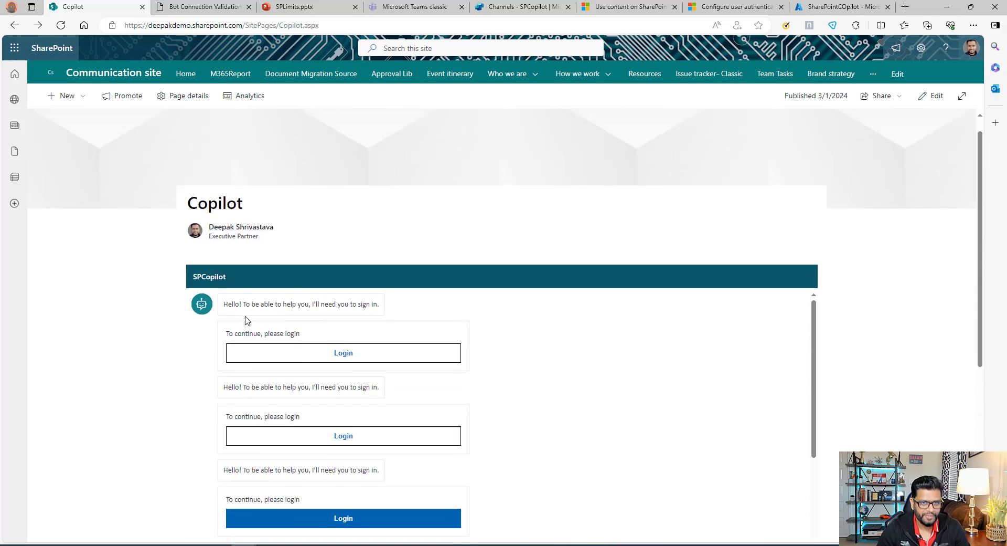
pyautogui.scroll(-10, 245, 320)
pyautogui.scroll(-3, 412, 334)
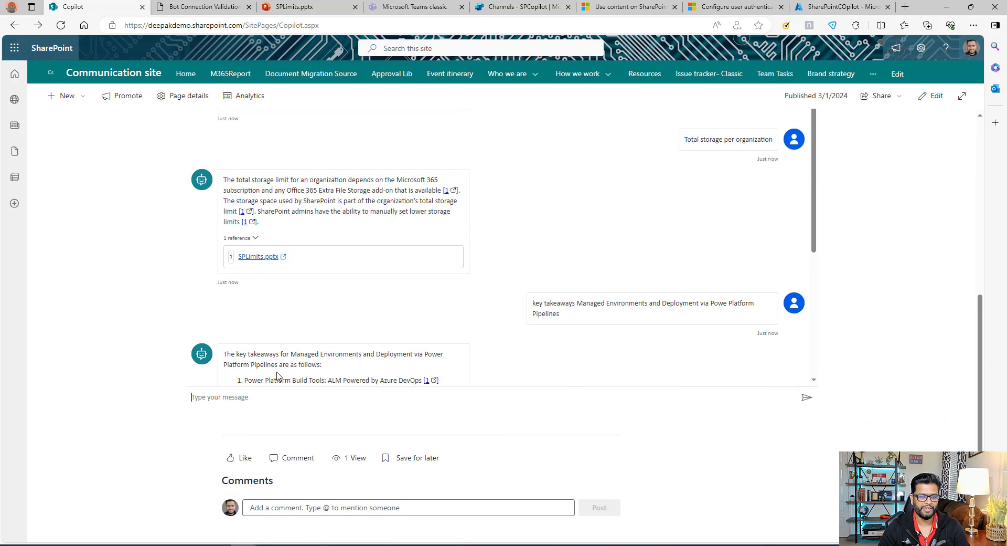
pyautogui.scroll(-7, 465, 323)
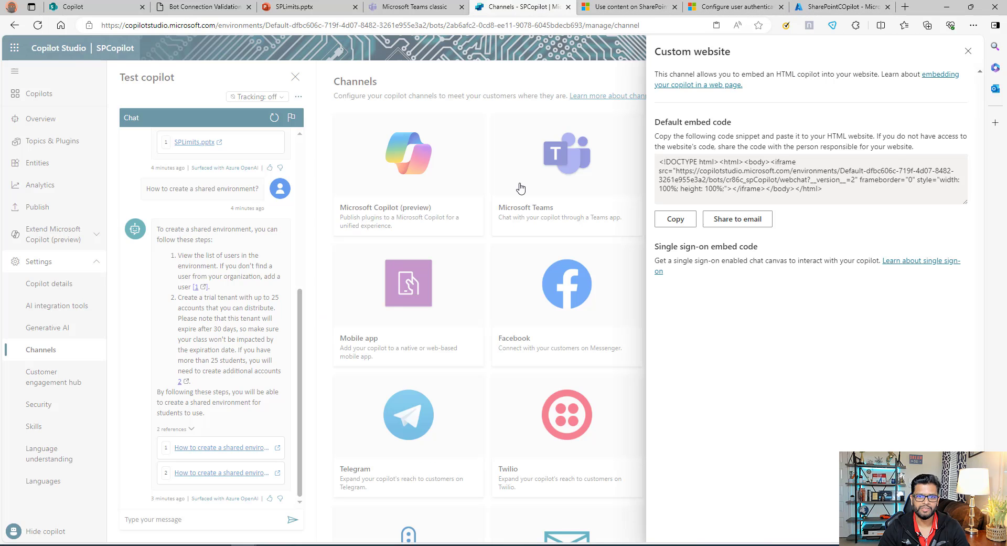
# Switch to Copilot Studio, close the Custom website details and add the Microsoft Teams channel to SPCopilot.
pyautogui.click(520, 6)
pyautogui.click(968, 48)
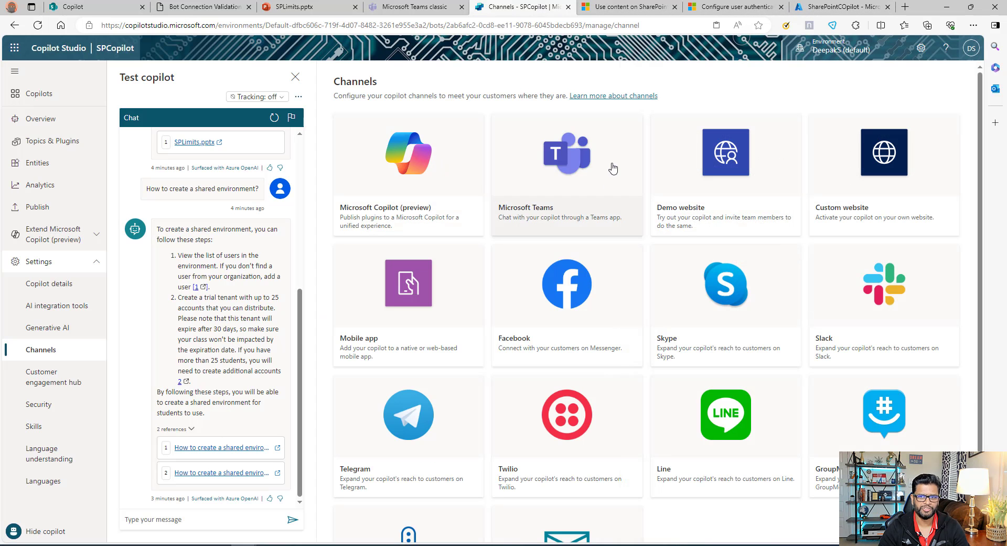
pyautogui.click(551, 144)
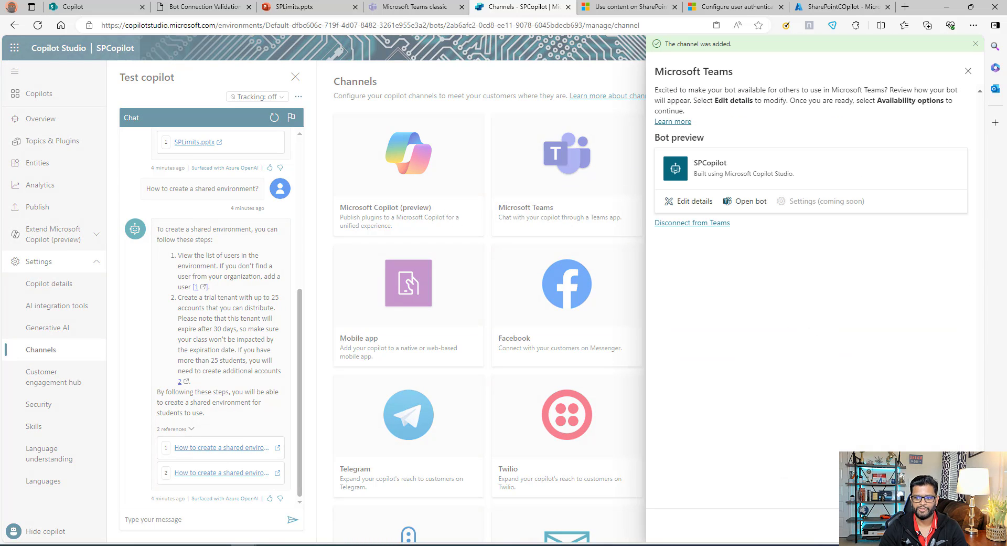
# Open the SPCopilot bot in the Teams web app and add it, and return to the Channels page in Copilot Studio.
pyautogui.click(751, 201)
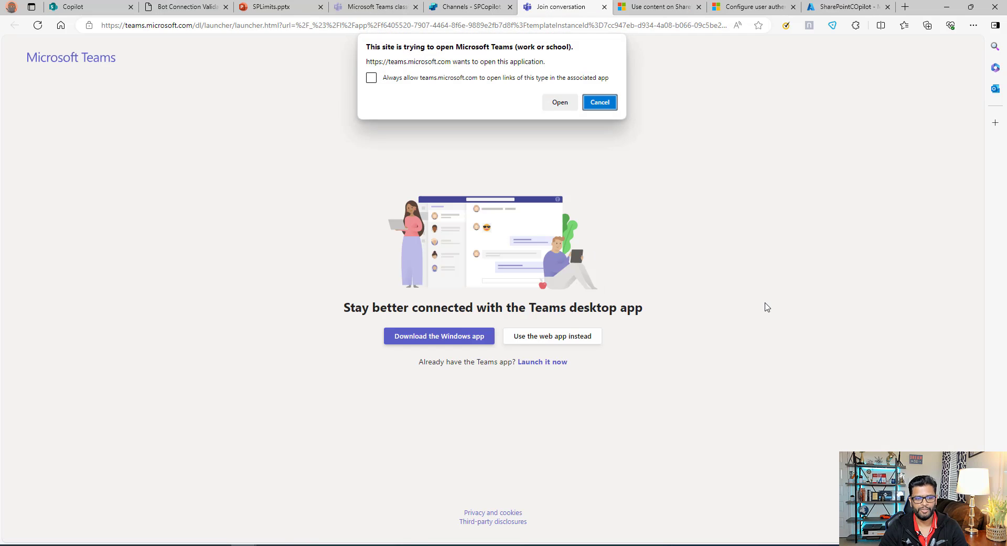
pyautogui.click(609, 102)
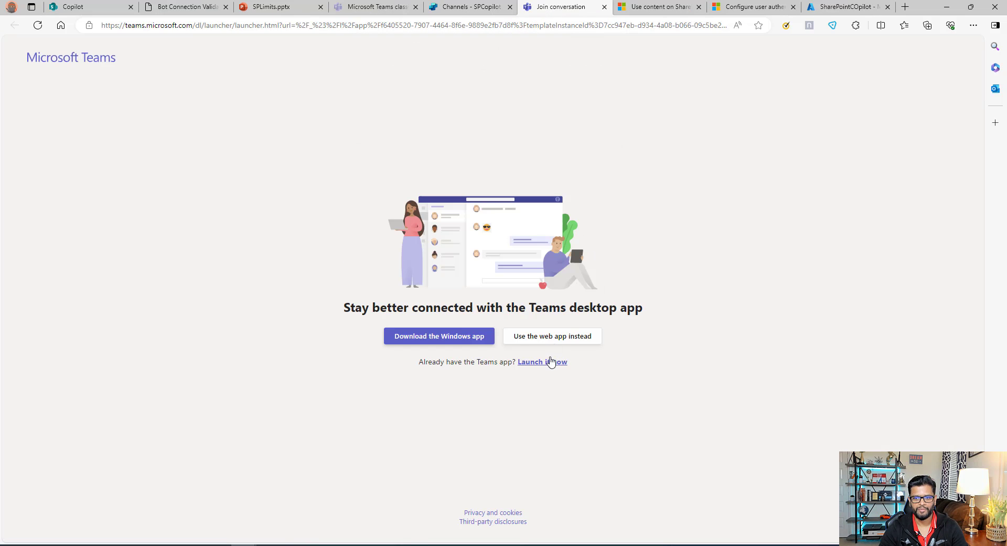
pyautogui.click(569, 340)
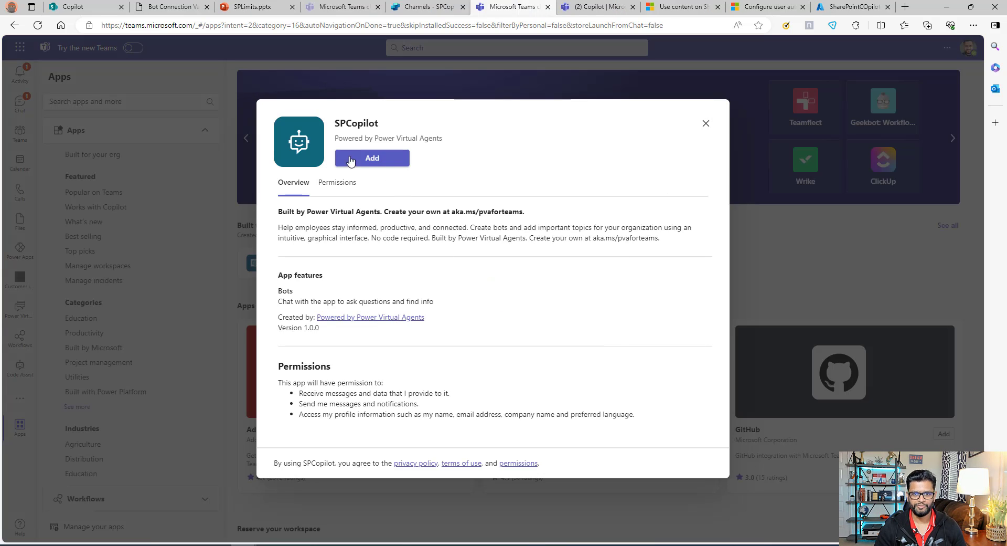
pyautogui.click(388, 168)
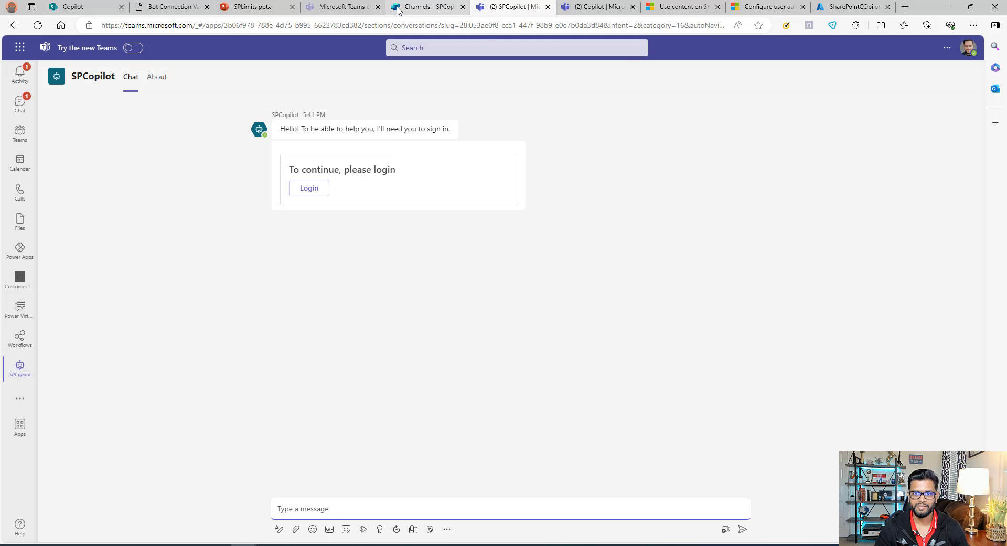
pyautogui.hotkey('ctrl', 'shift', 'Tab')
pyautogui.click(967, 52)
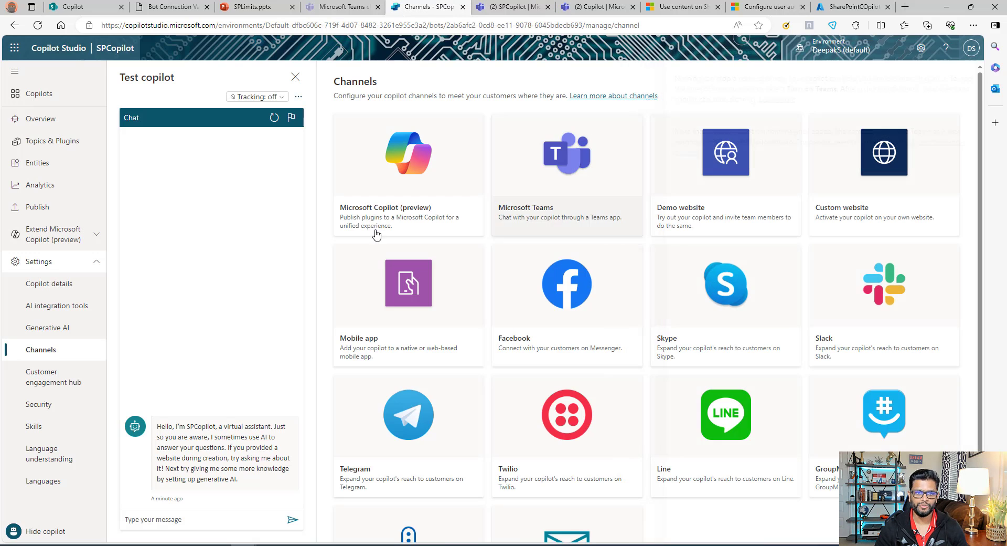